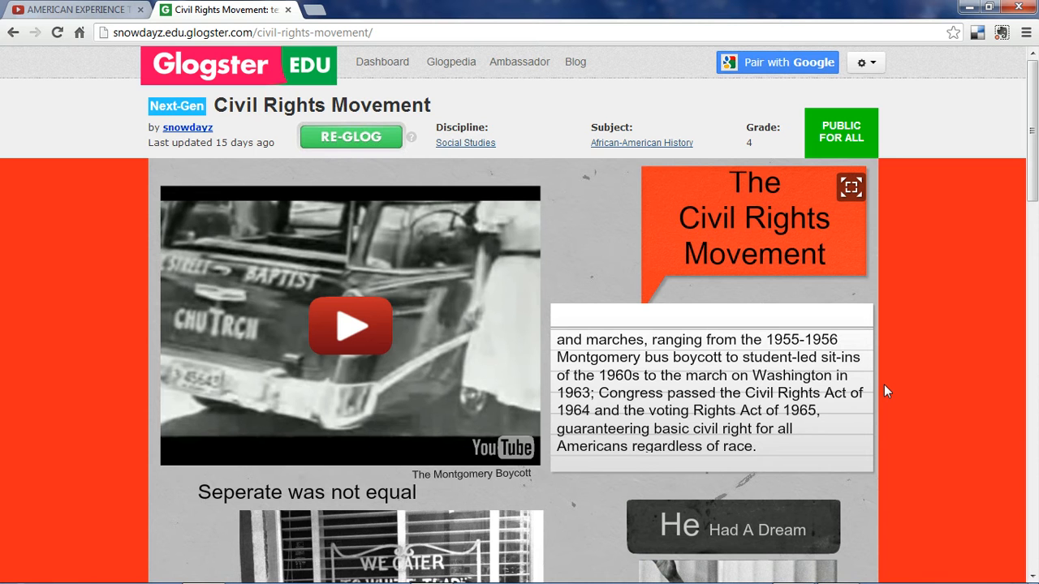
Scroll through the Civil Rights Movement glog and play, then pause, its Montgomery Boycott video.
scroll(884, 385, down, 6)
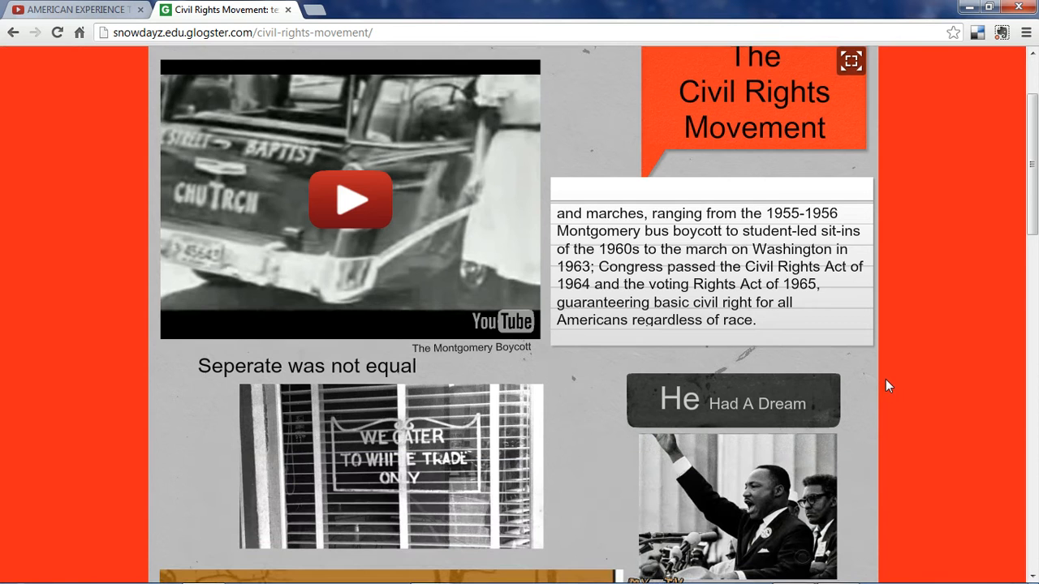
scroll(885, 380, down, 2)
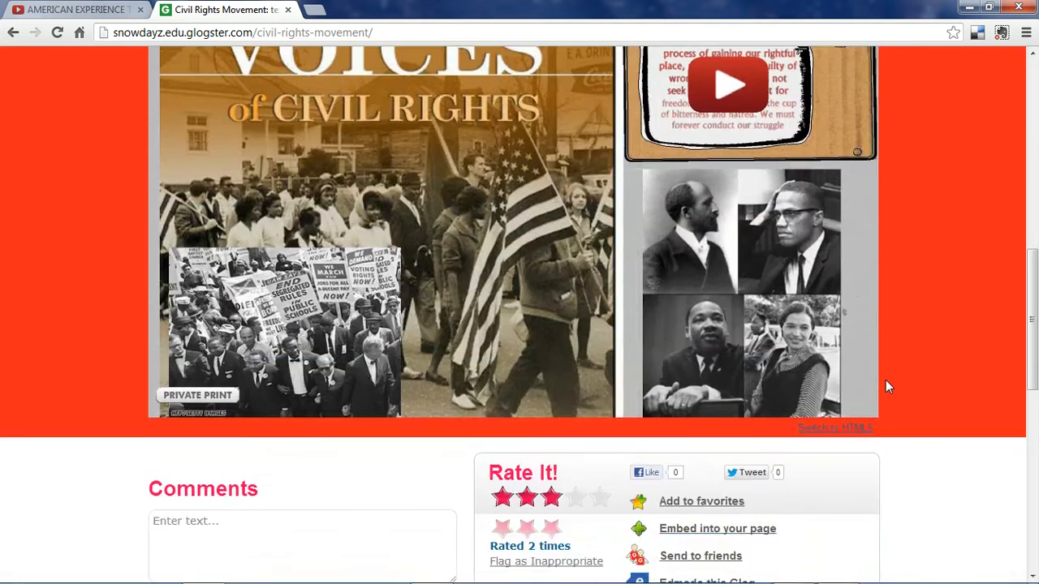
scroll(885, 380, up, 9)
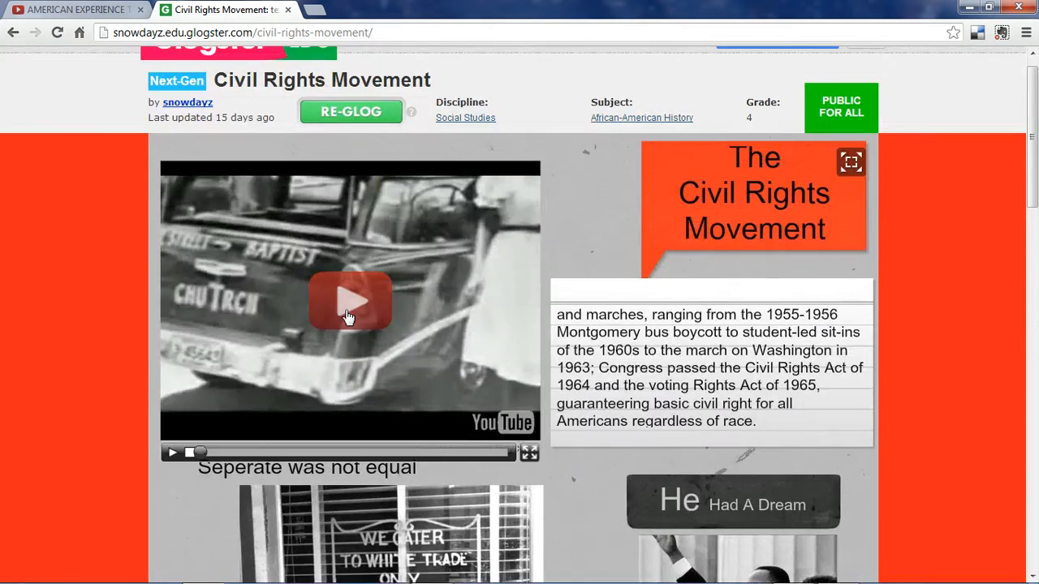
click(346, 316)
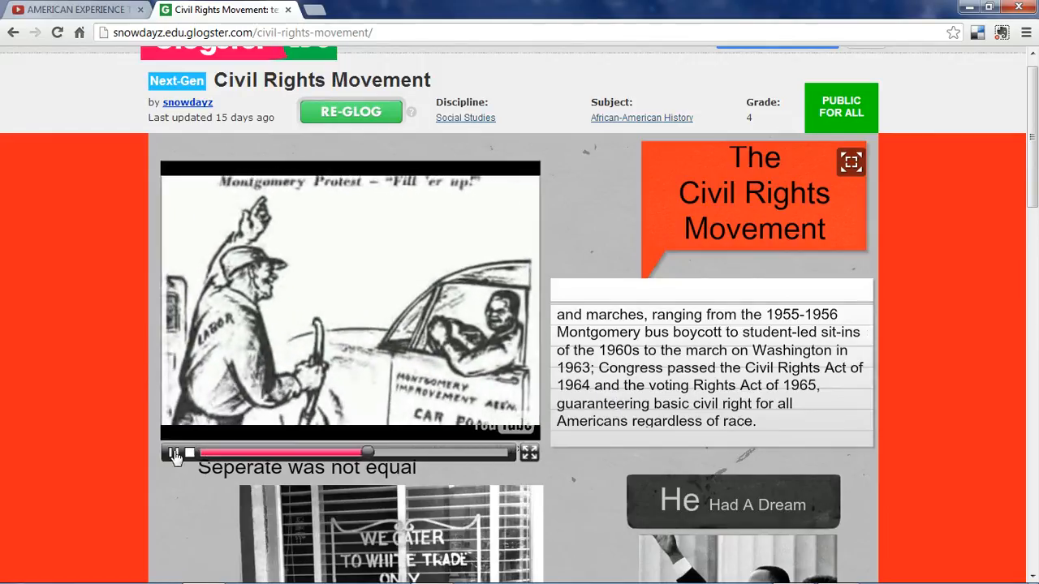
click(174, 454)
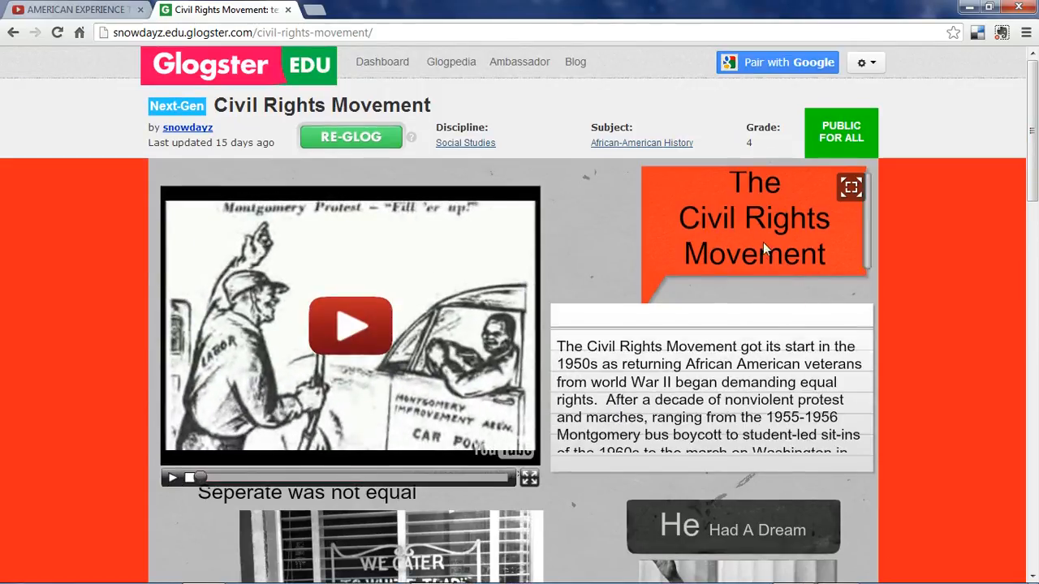
Scroll the rest of the glog, then switch to the glogster.com home page.
scroll(495, 497, down, 3)
scroll(649, 442, down, 3)
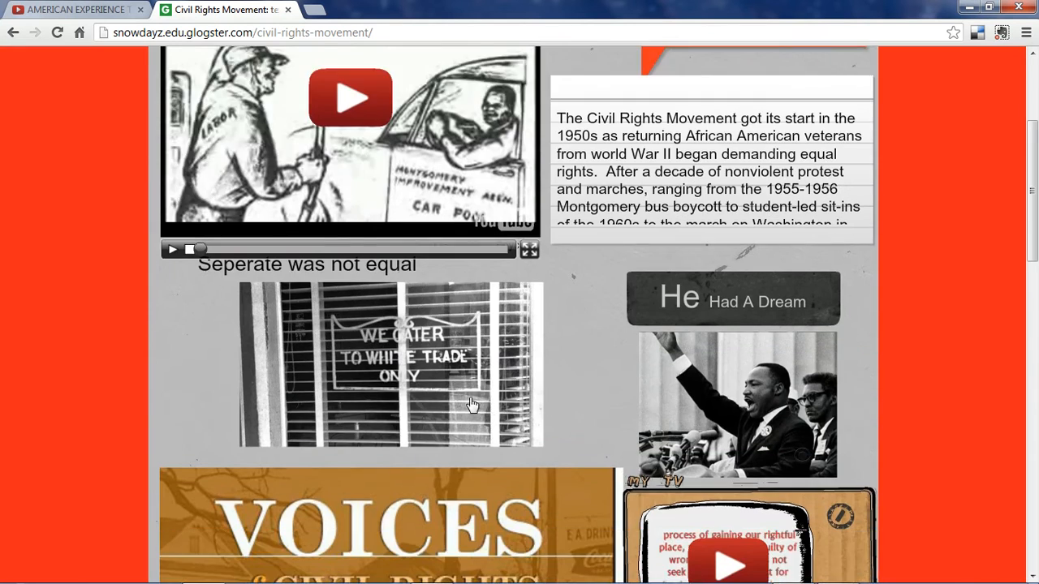
scroll(474, 397, up, 3)
scroll(485, 367, down, 1)
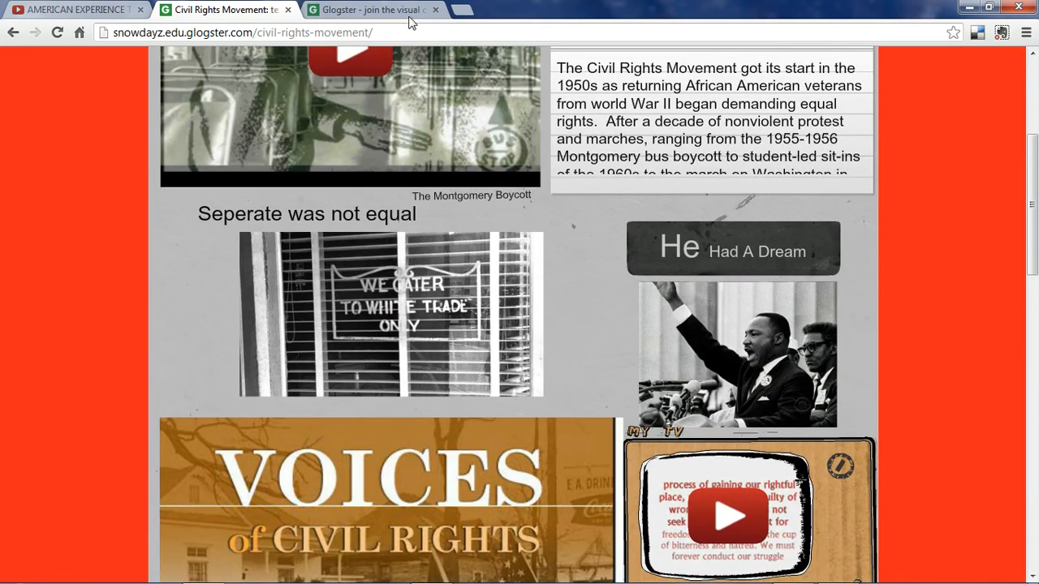
click(410, 16)
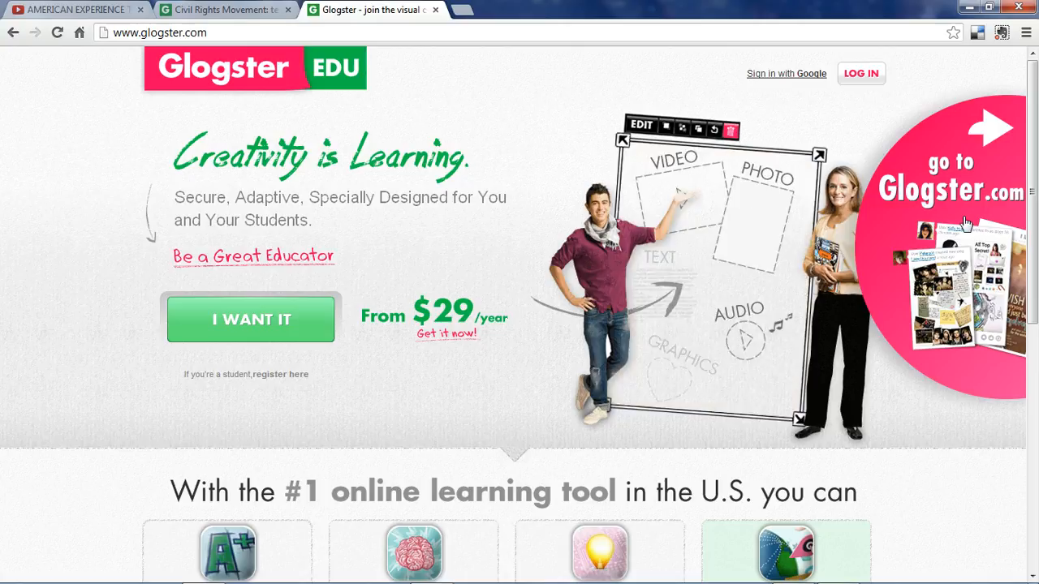
Log in to Glogster with the account username and password.
click(861, 73)
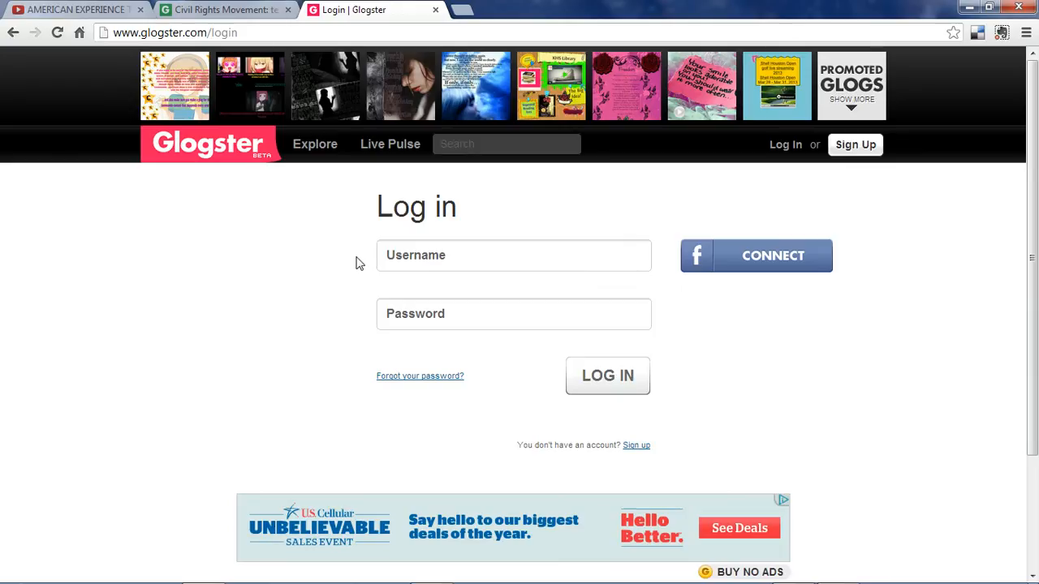
click(406, 258)
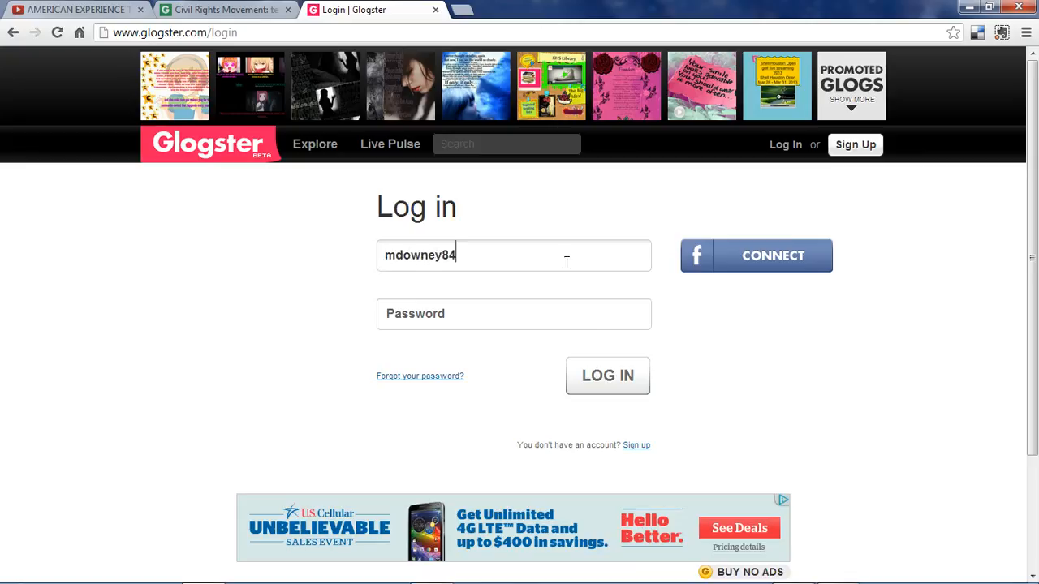
key(Tab)
text(•••••••)
click(612, 387)
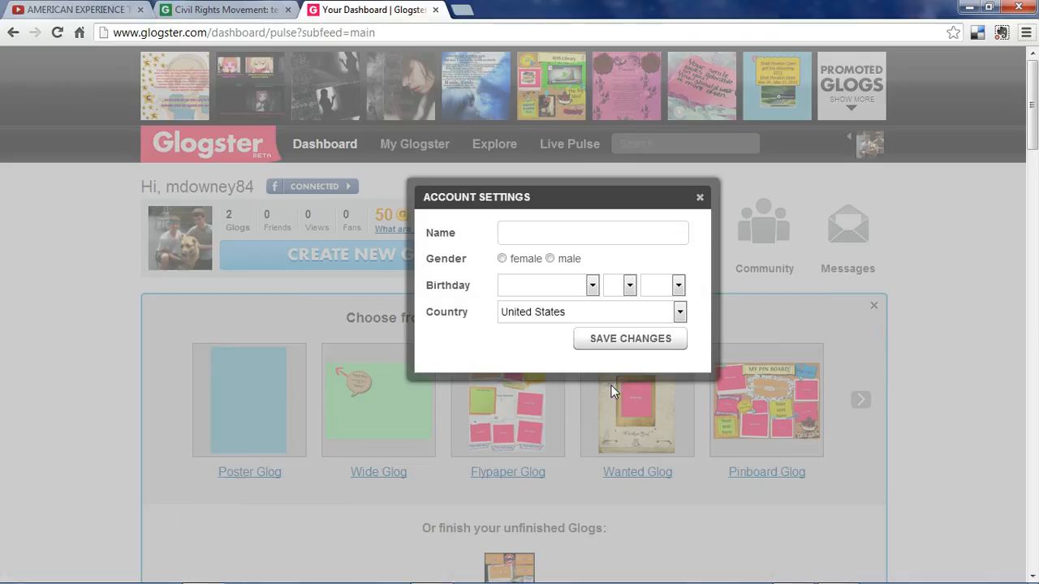
Dismiss the Account Settings prompt without changing anything.
click(598, 240)
click(549, 360)
click(700, 199)
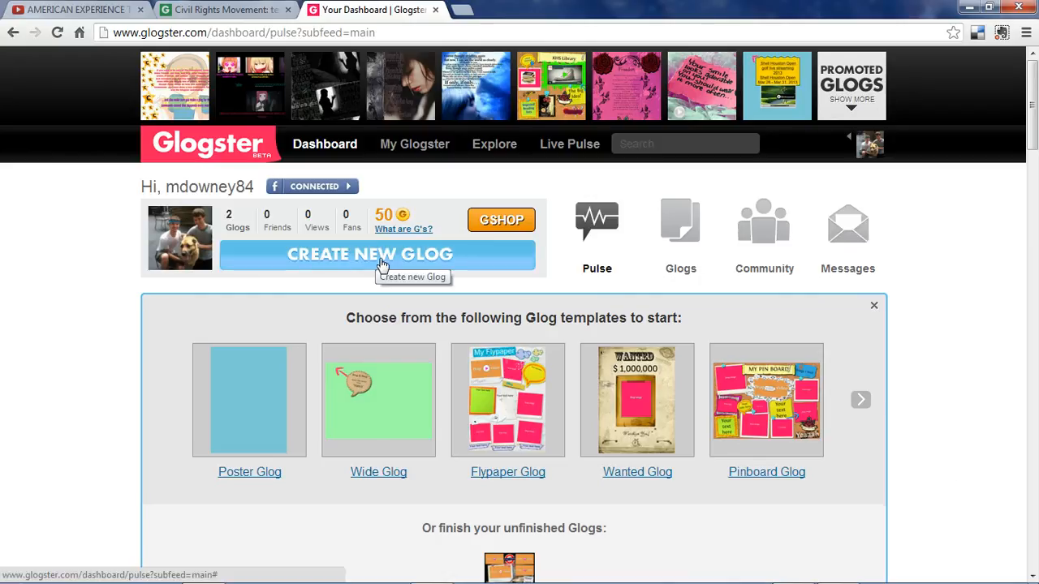
Page through all the glog templates and back to the first set, then open Pulse.
click(860, 402)
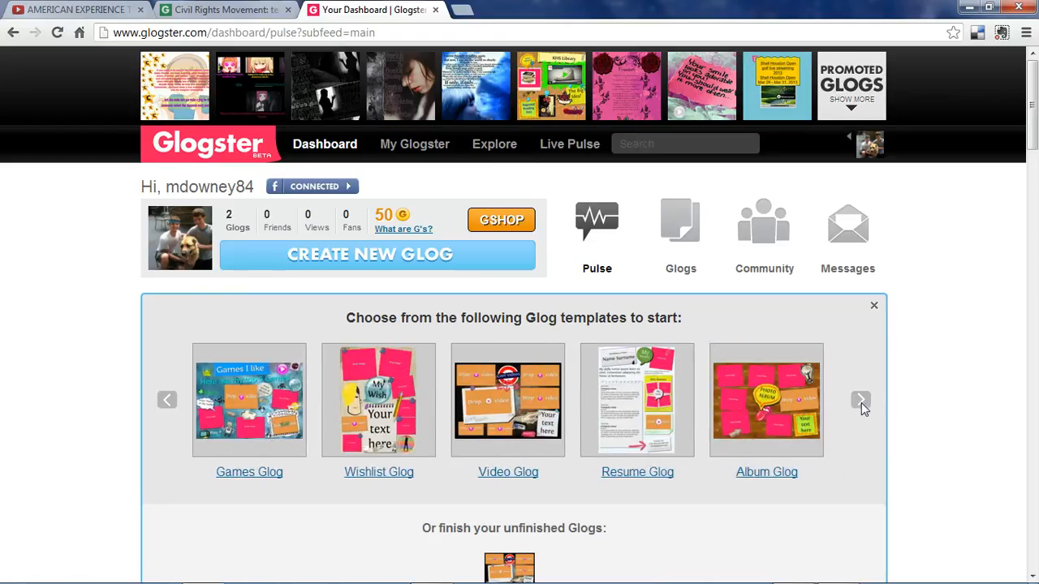
click(860, 402)
click(169, 399)
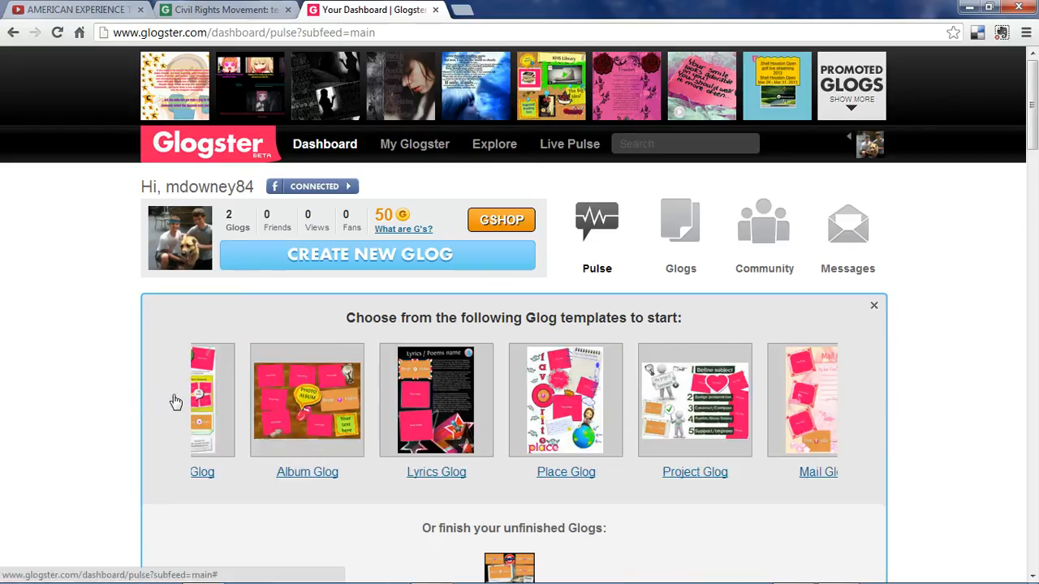
click(170, 395)
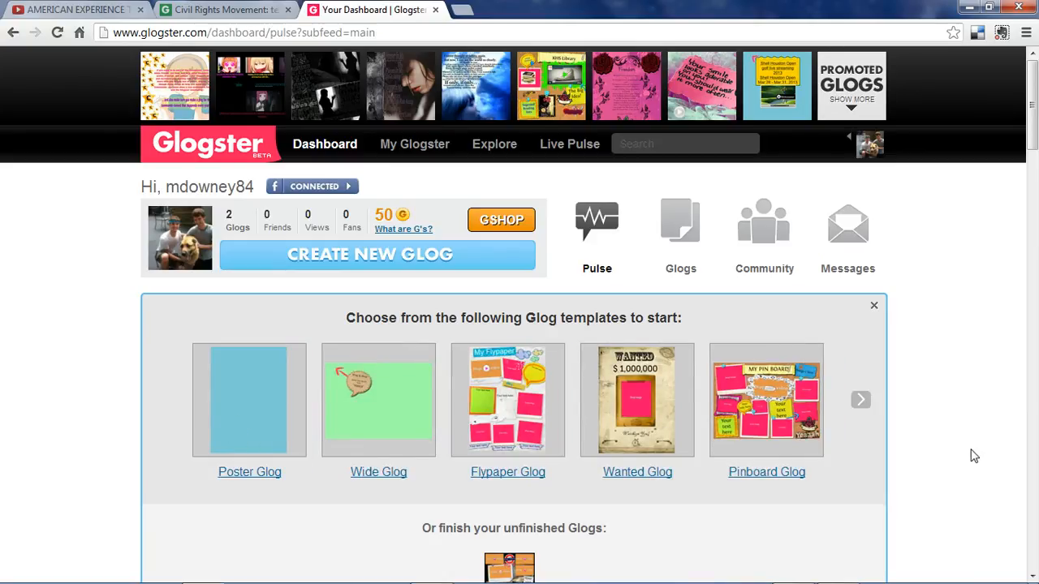
click(598, 227)
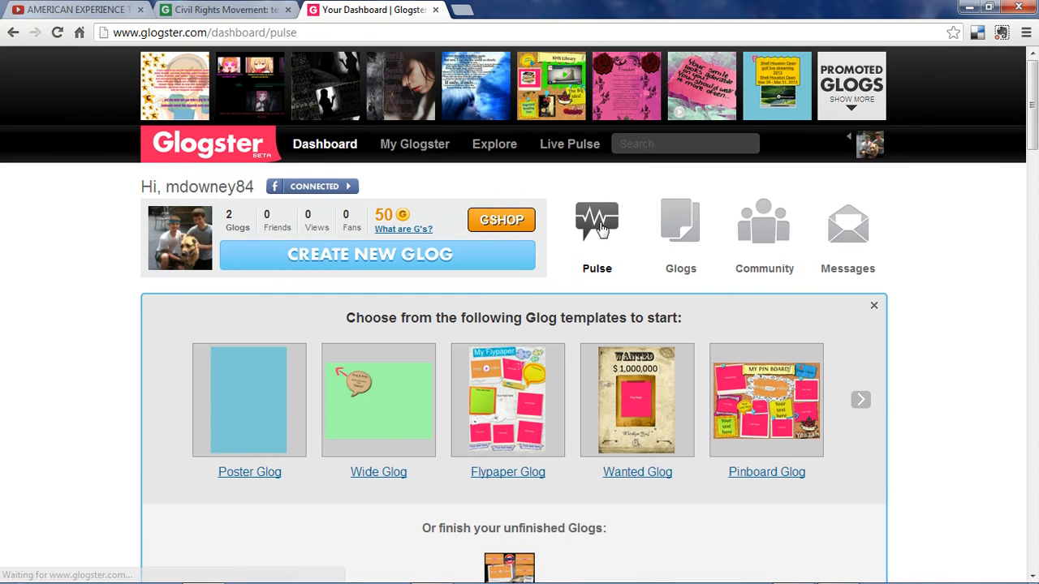
scroll(600, 230, down, 1)
scroll(601, 230, down, 7)
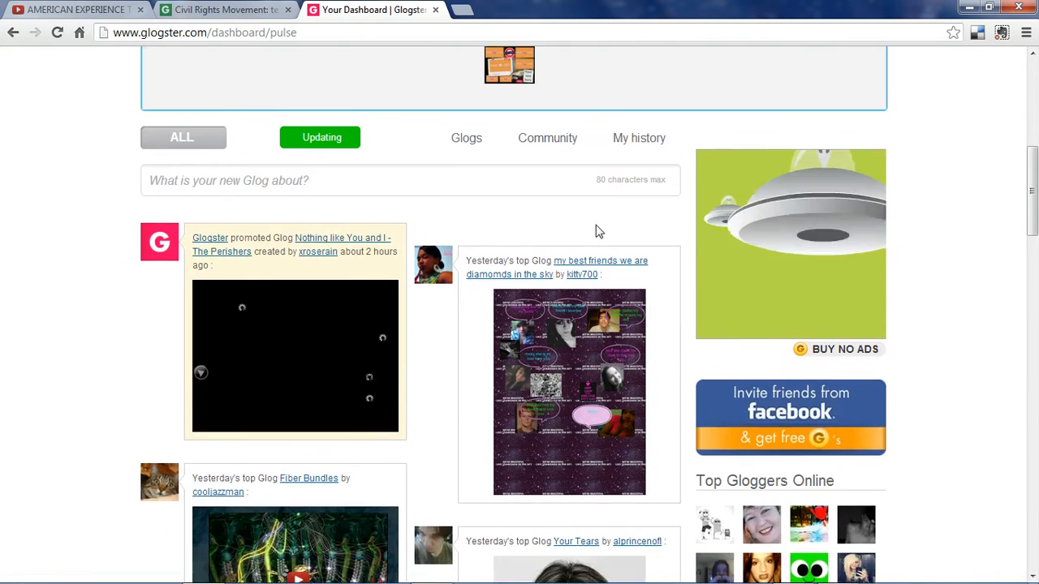
scroll(597, 233, down, 8)
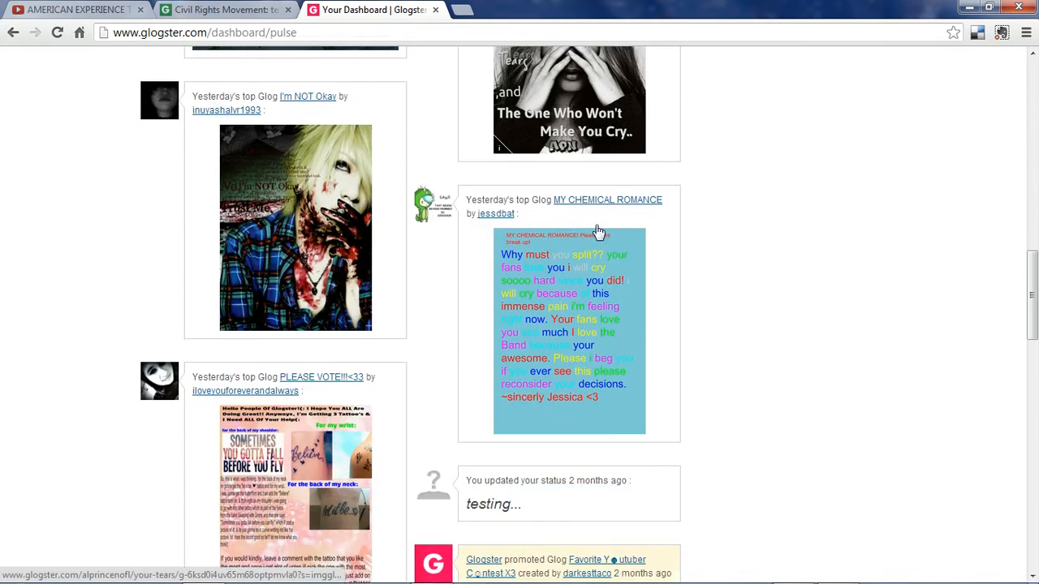
scroll(597, 233, down, 9)
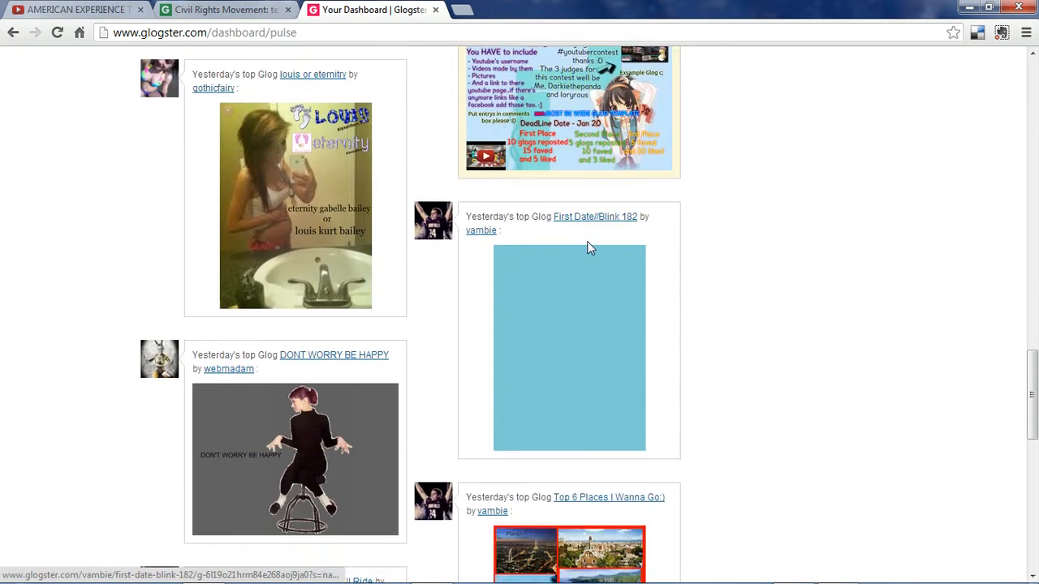
scroll(590, 248, down, 4)
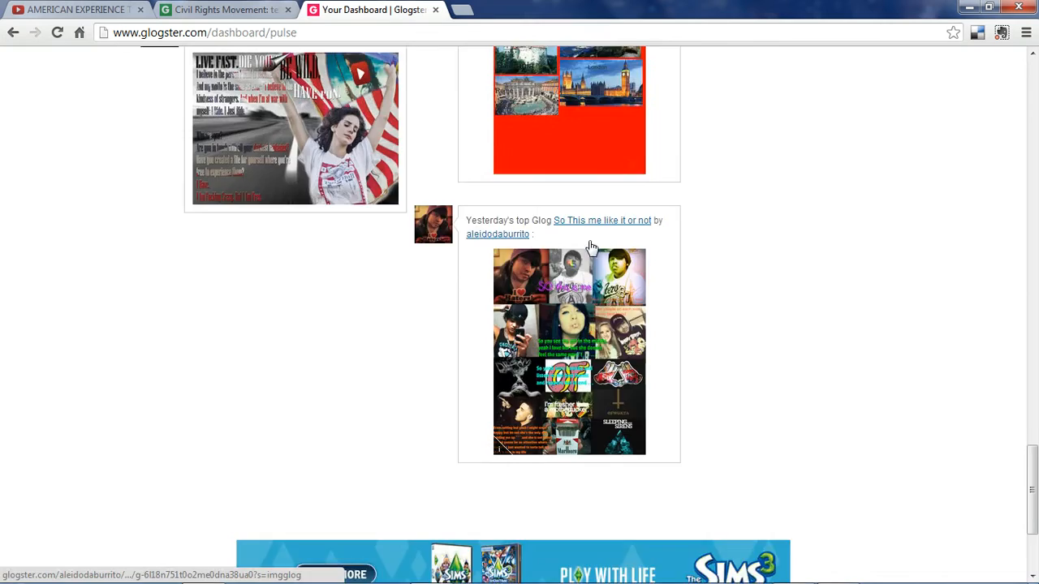
scroll(593, 245, up, 3)
scroll(593, 245, up, 10)
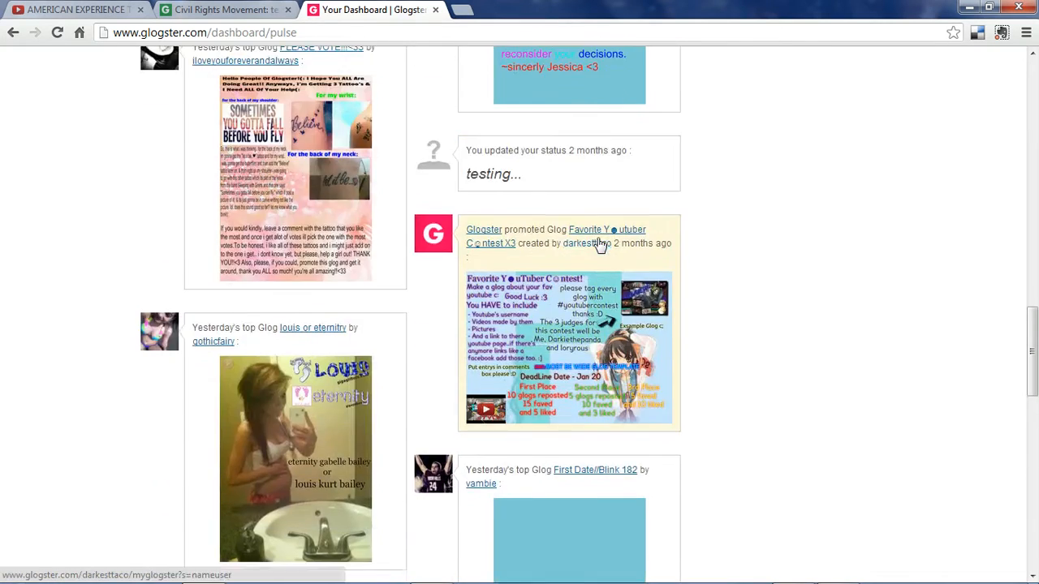
scroll(597, 243, up, 3)
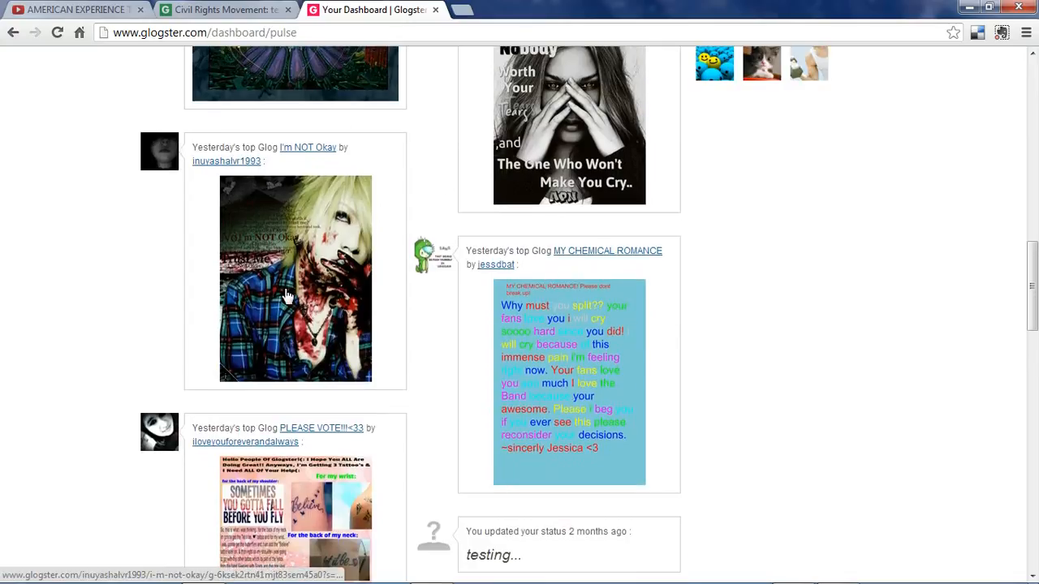
scroll(410, 302, up, 6)
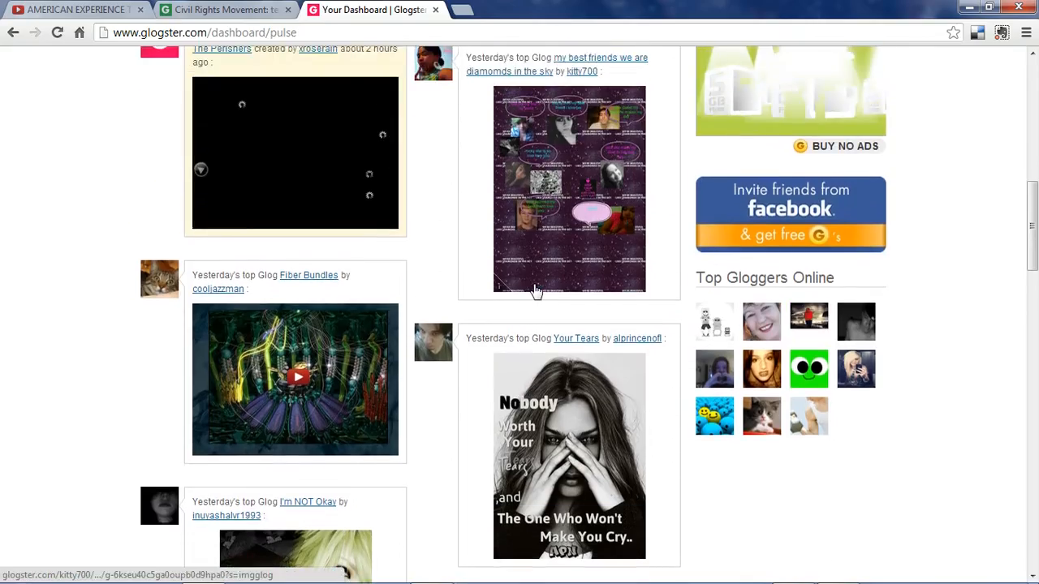
scroll(544, 288, up, 6)
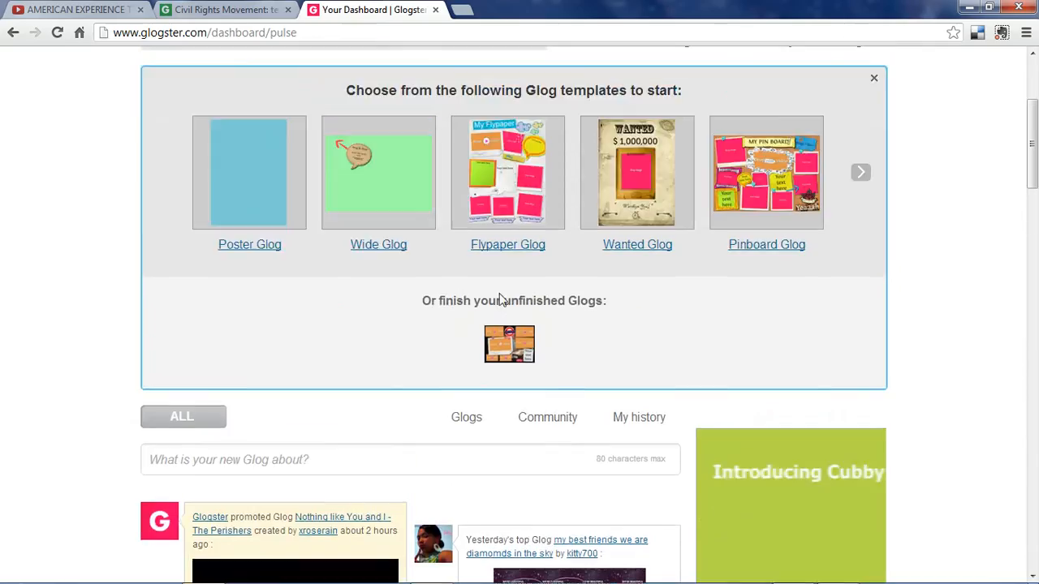
scroll(470, 308, up, 1)
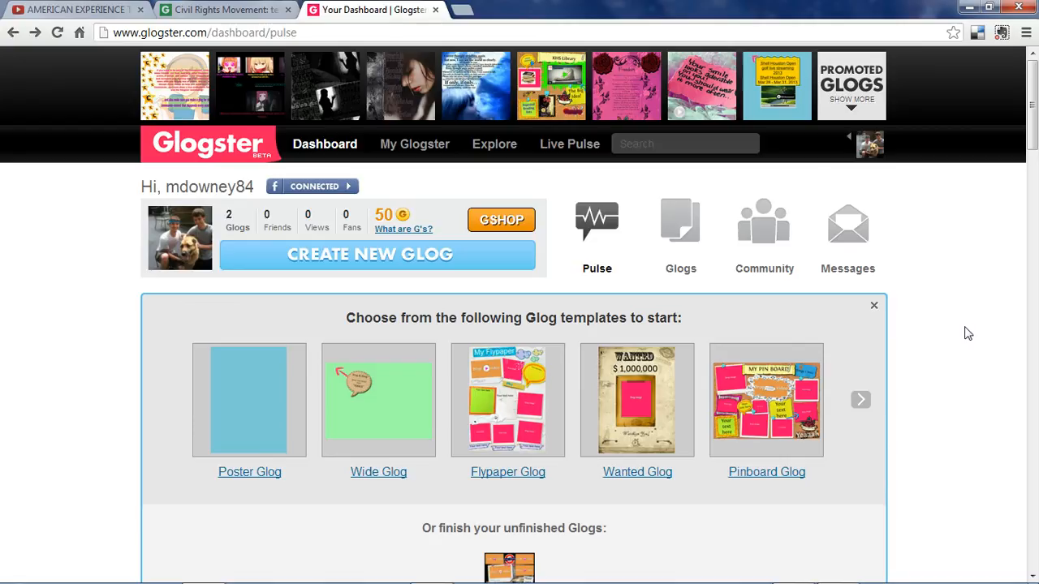
Load the edu.glogster.com site in the browser.
click(412, 31)
text(edu.)
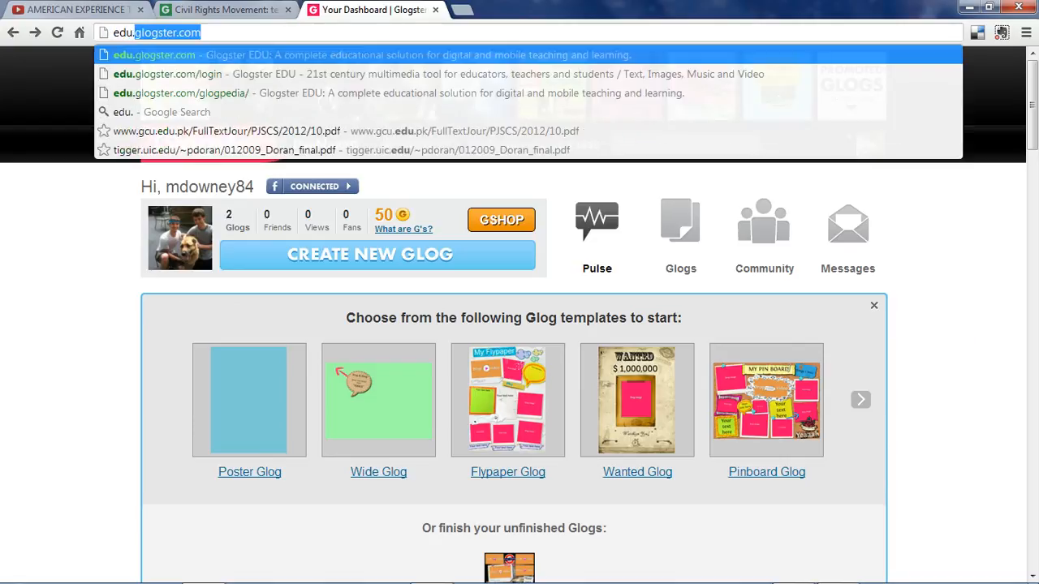
text(glogster.c)
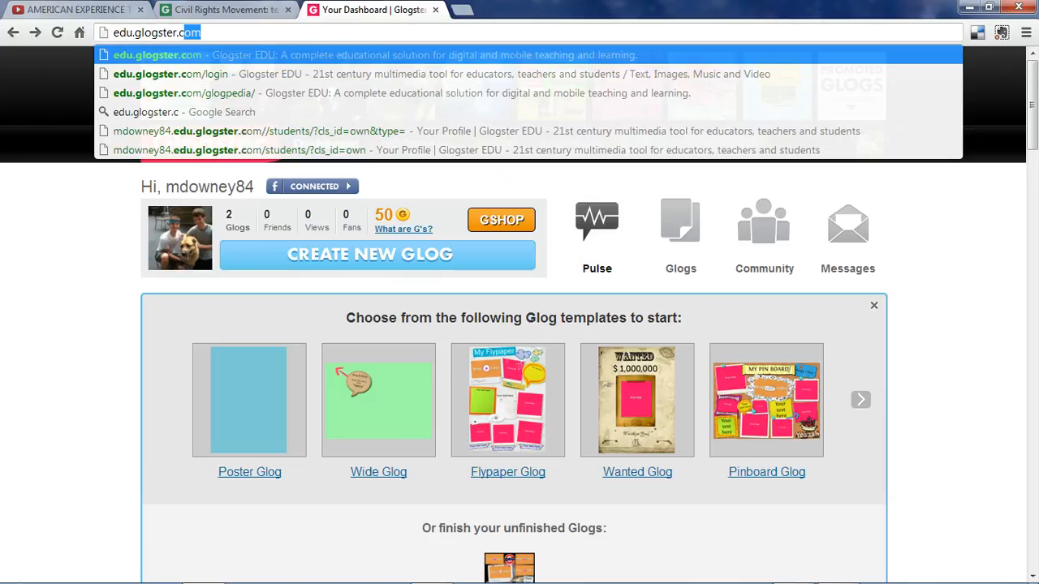
key(Return)
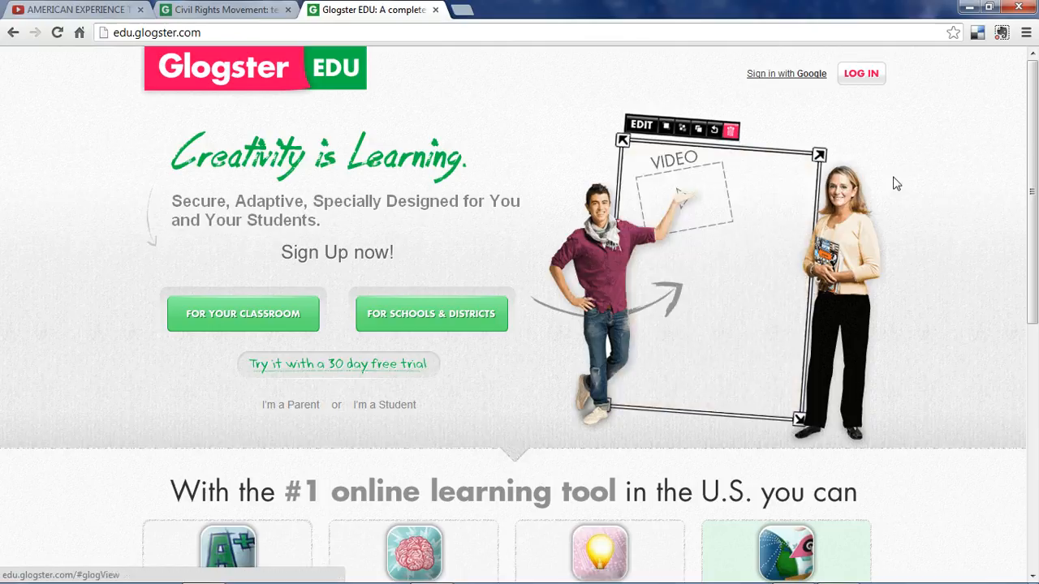
Log in to the Glogster EDU teacher account with its nickname and password.
click(872, 74)
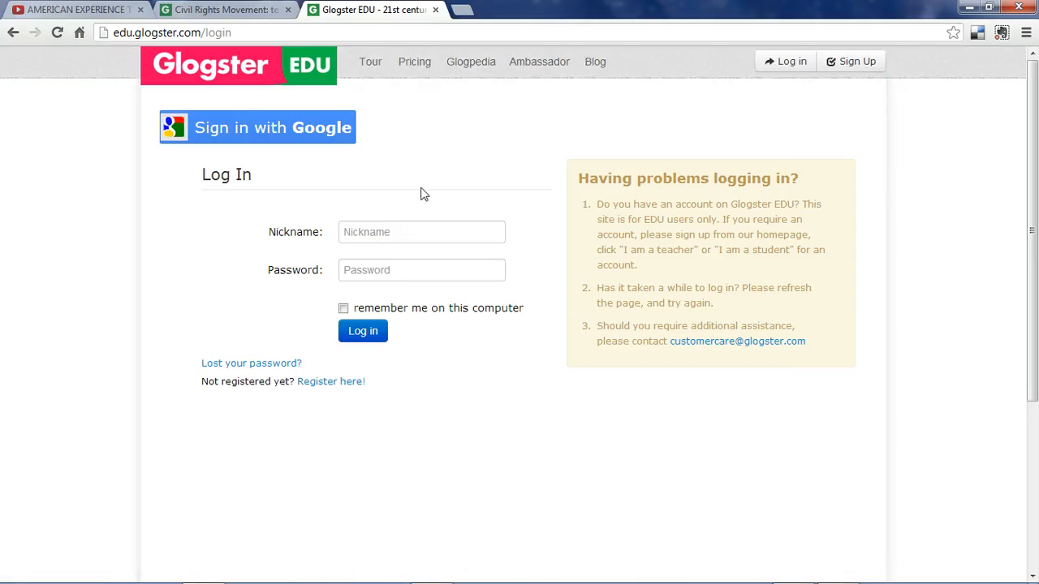
click(407, 231)
text(mdowney84)
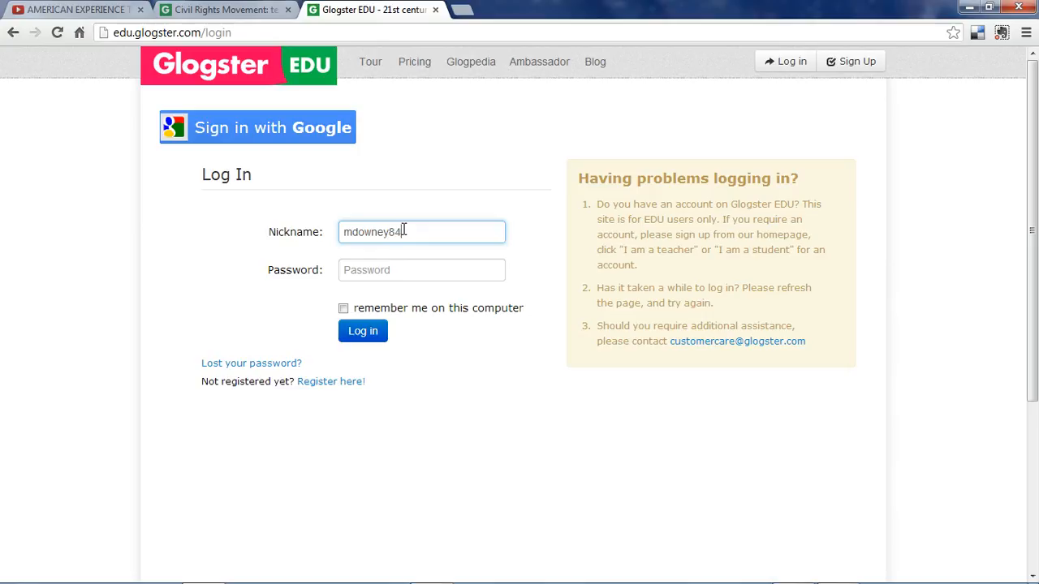
key(Tab)
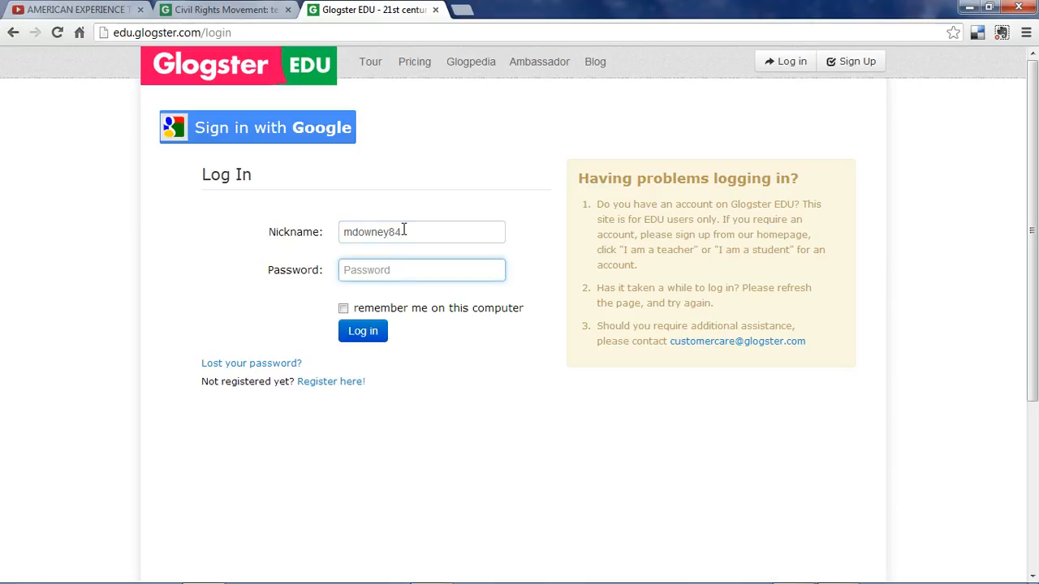
text(******)
click(366, 333)
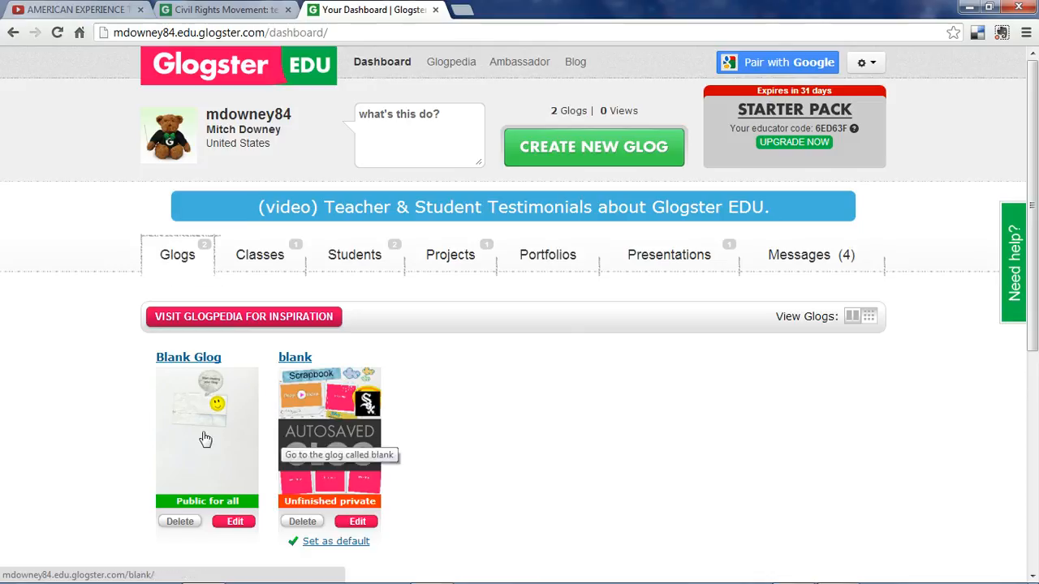
Create and save the class 'Grade 7 - 4th Period' with a classroom description, then start its project.
click(268, 258)
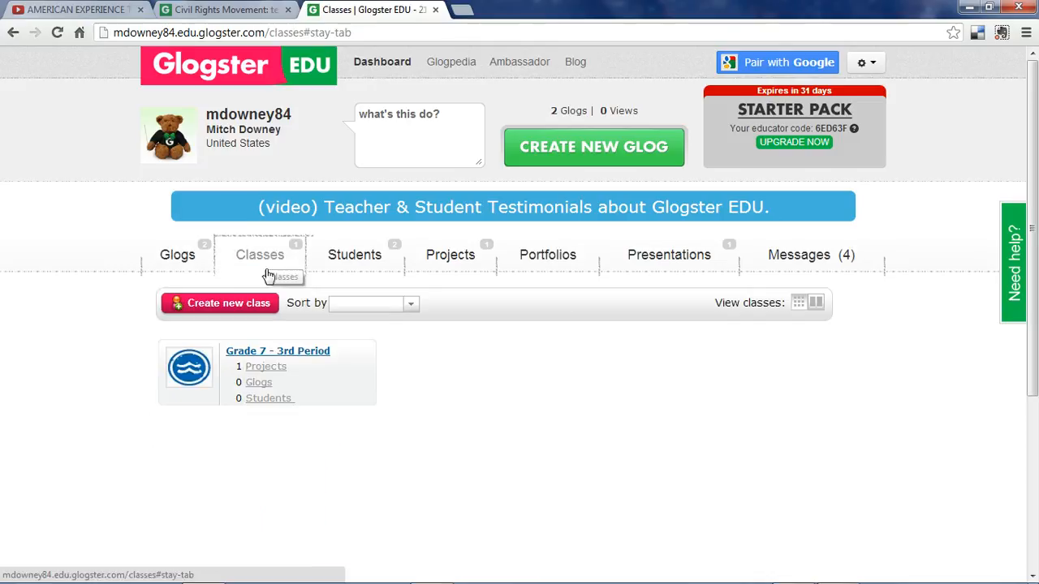
click(234, 305)
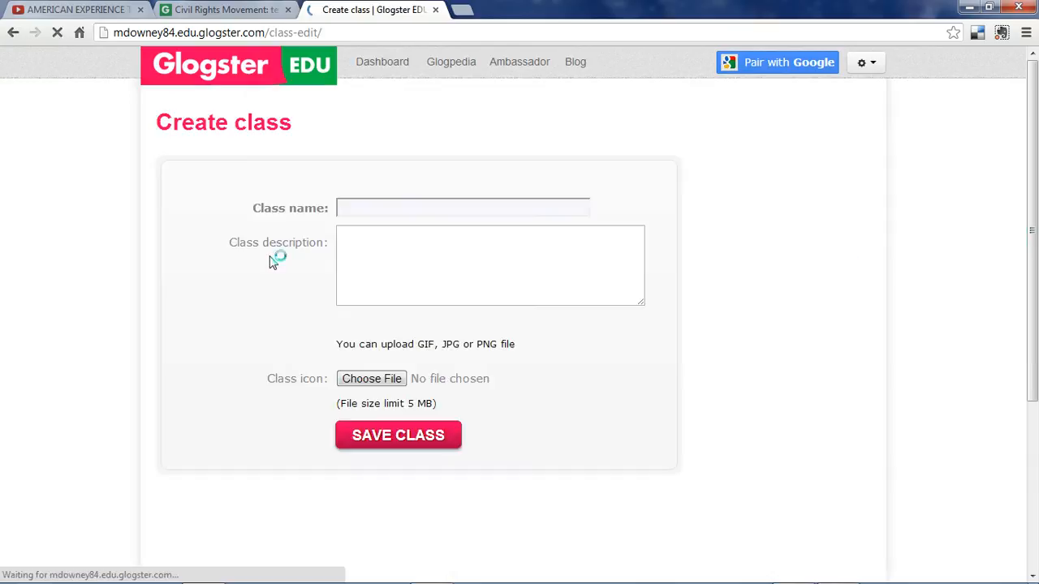
click(367, 208)
text(Gra)
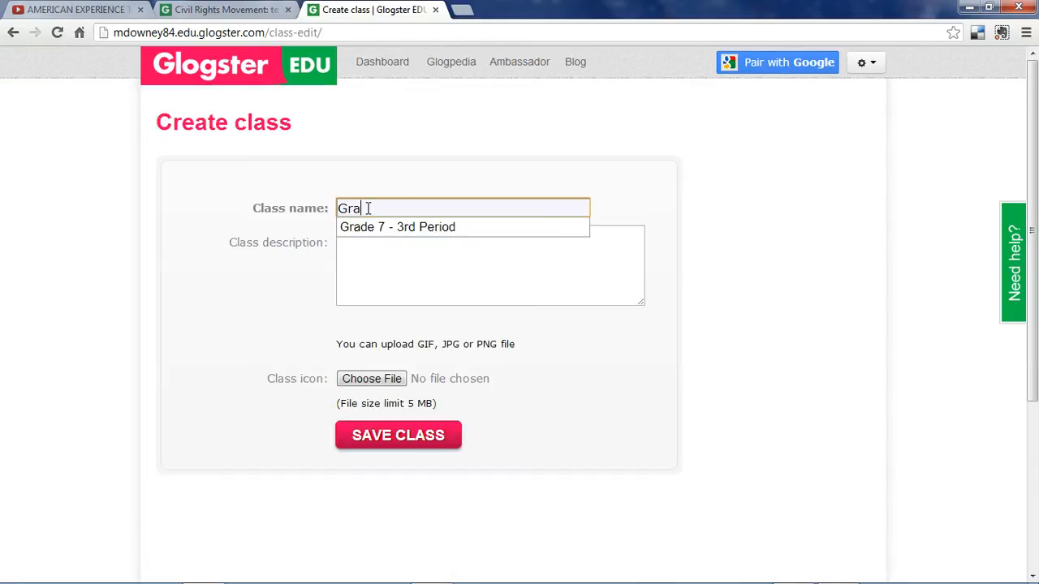
text(de 7 - 4th)
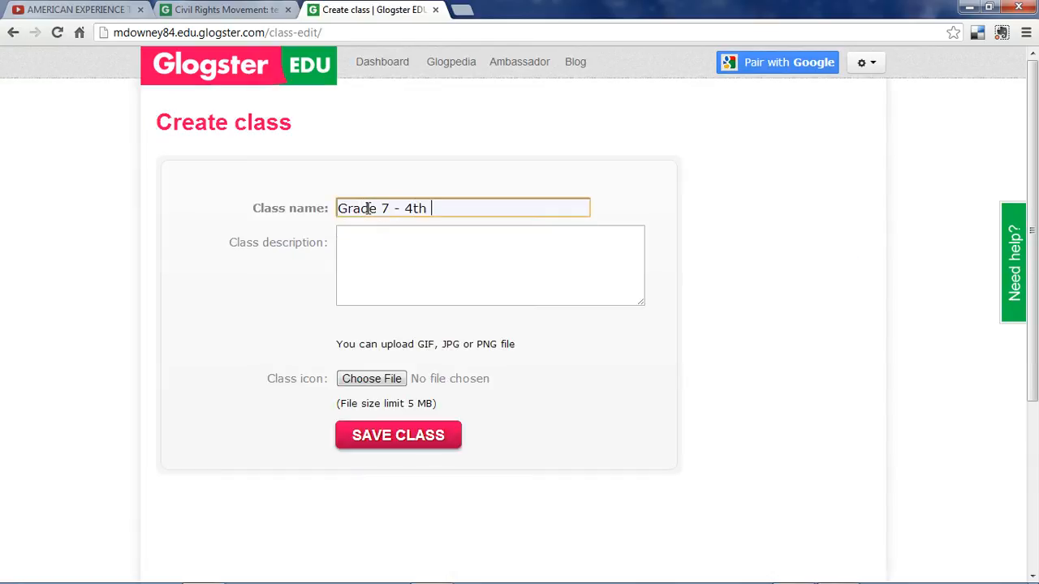
text( Period)
key(Tab)
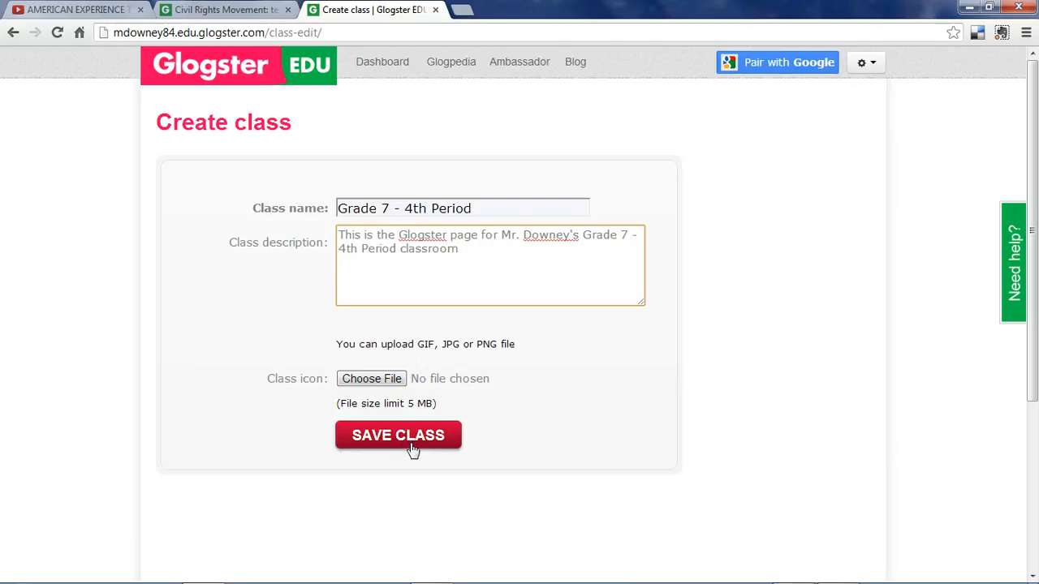
click(412, 449)
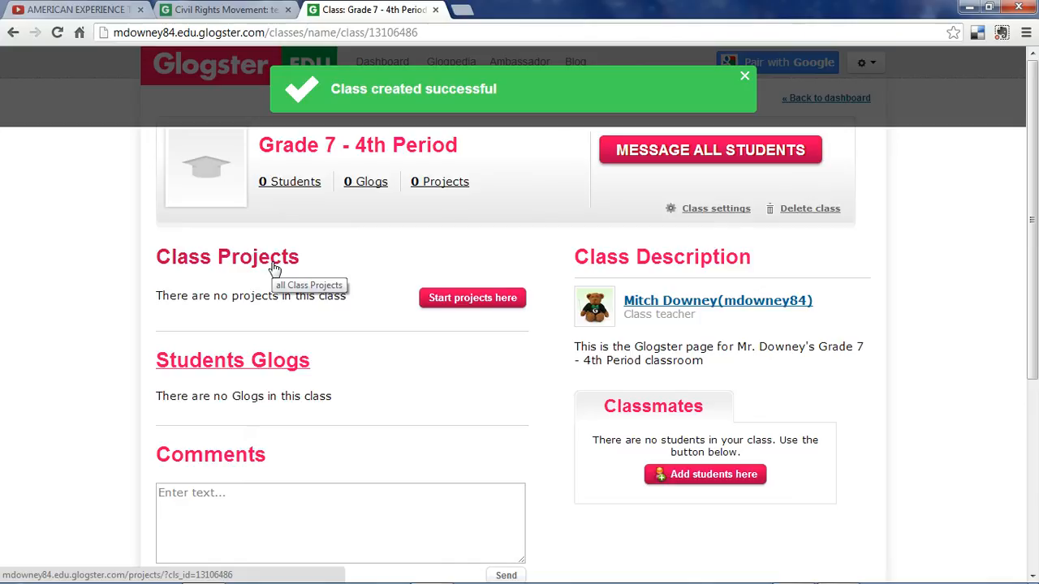
click(442, 298)
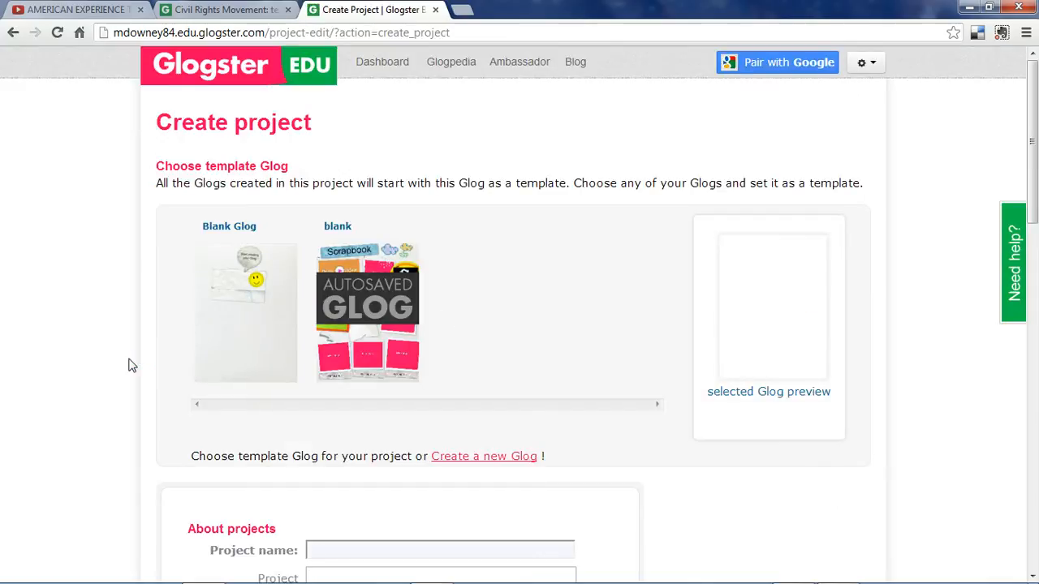
Base the project on Blank Glog, named 'Abolitionist Poster' with a three-abolitionist-pictures-and-quotes description.
click(233, 334)
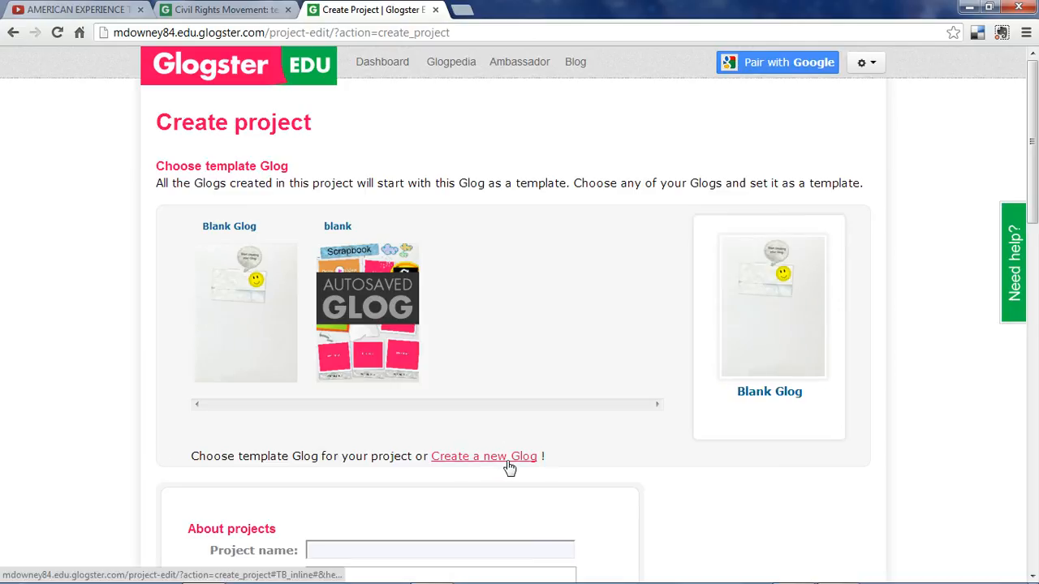
scroll(168, 396, down, 4)
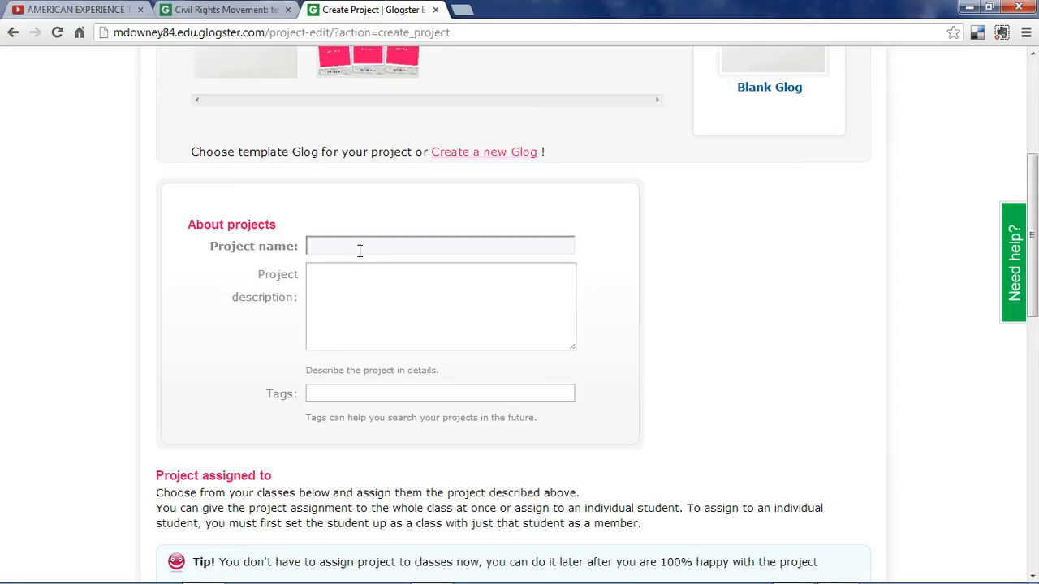
click(359, 251)
text(Abolitionist Poster)
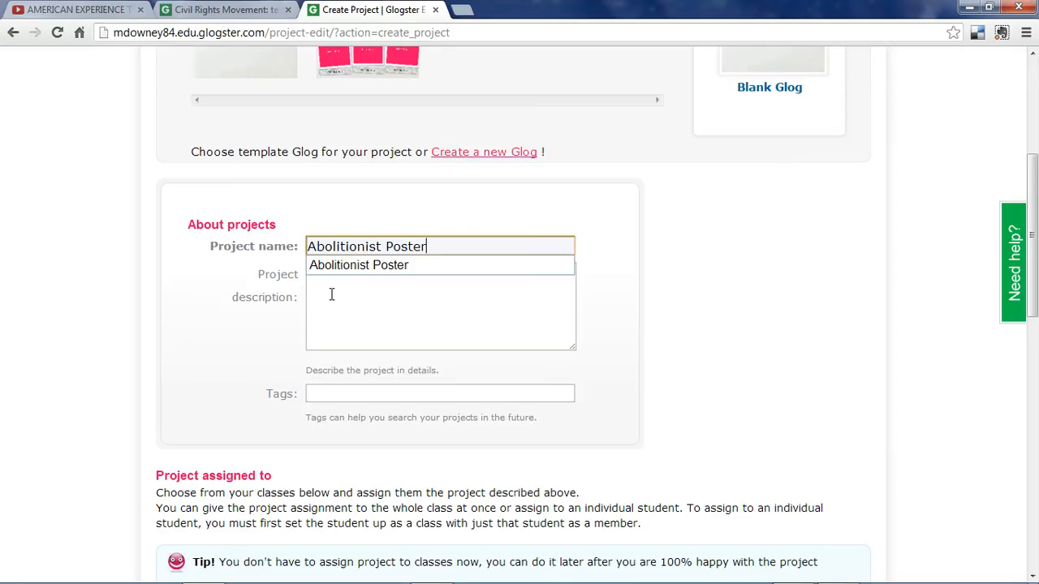
click(344, 294)
text(Make a poster containing at least 3 pictures of famous US abolitionists along with quotes from each, and at least one video about a)
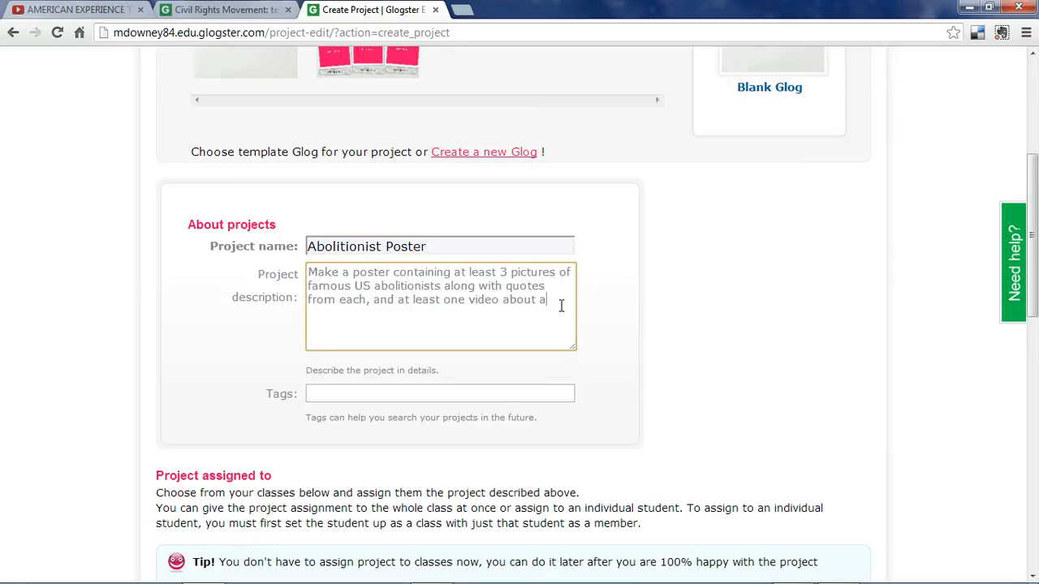
text(bolitionists in the US.)
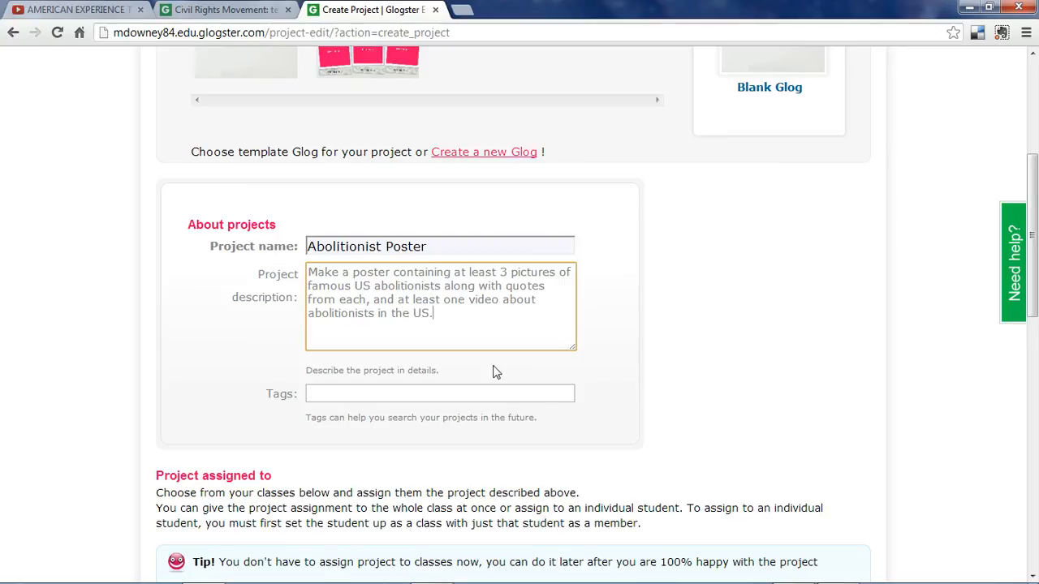
Add tags, assign the project to both Grade 7 classes, and save it.
click(469, 395)
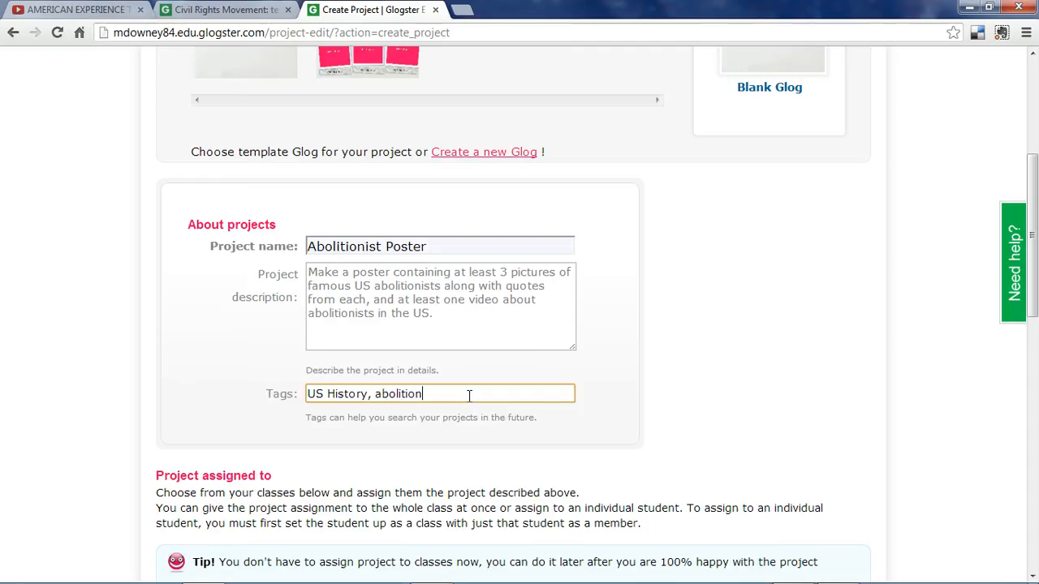
scroll(725, 339, down, 3)
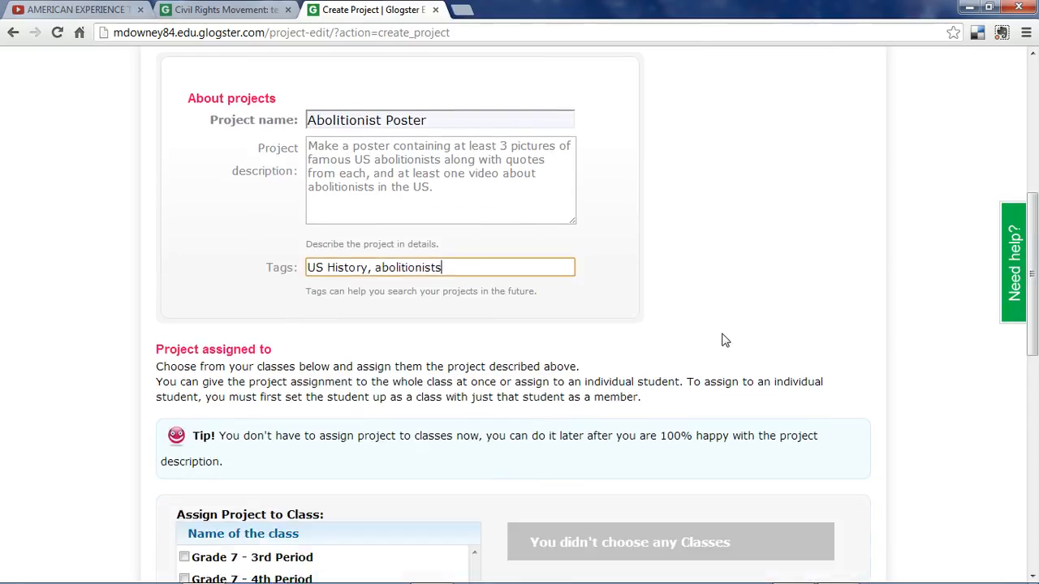
scroll(725, 339, down, 5)
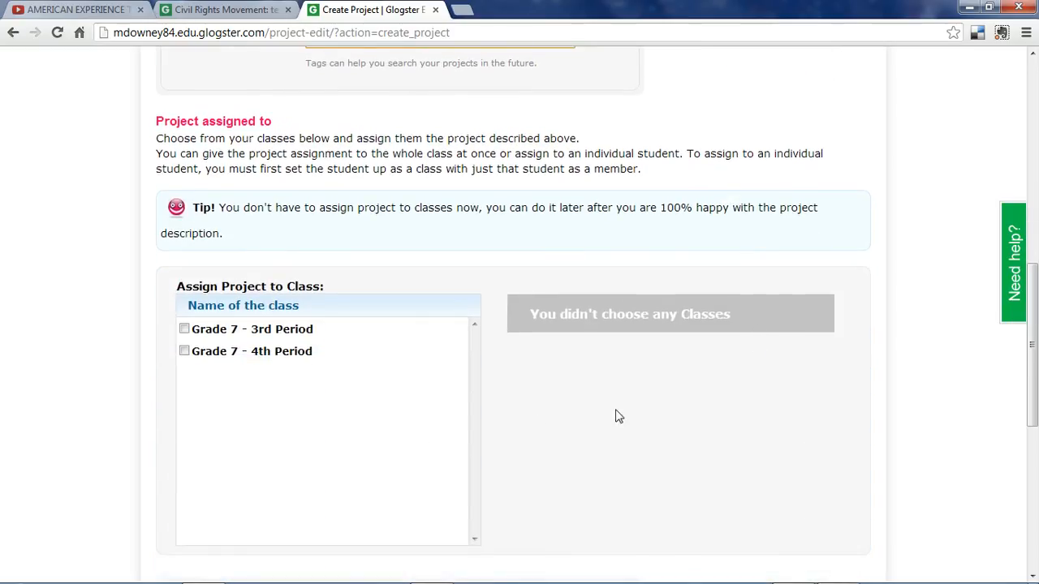
click(184, 328)
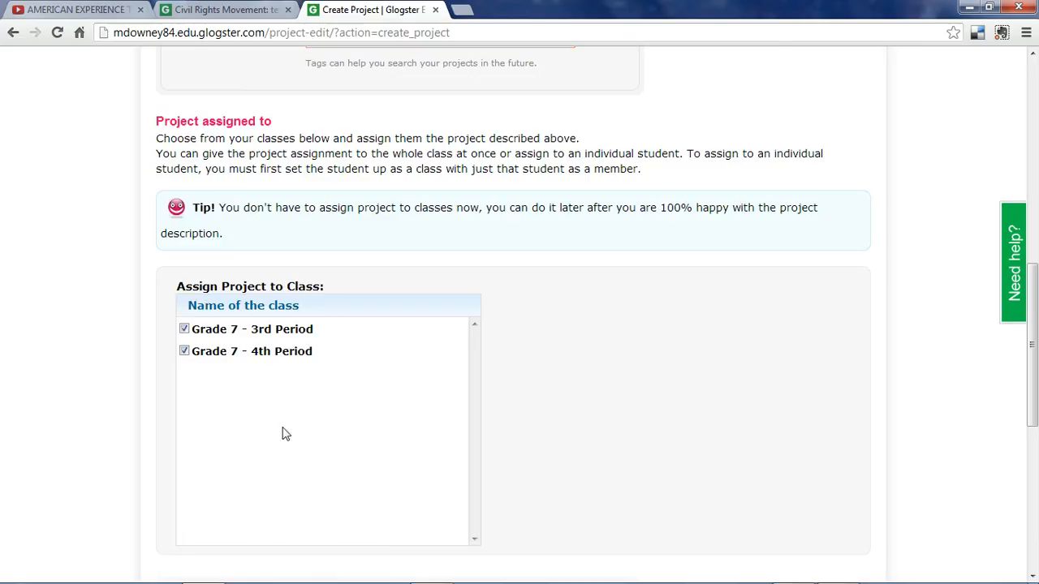
scroll(293, 371, down, 5)
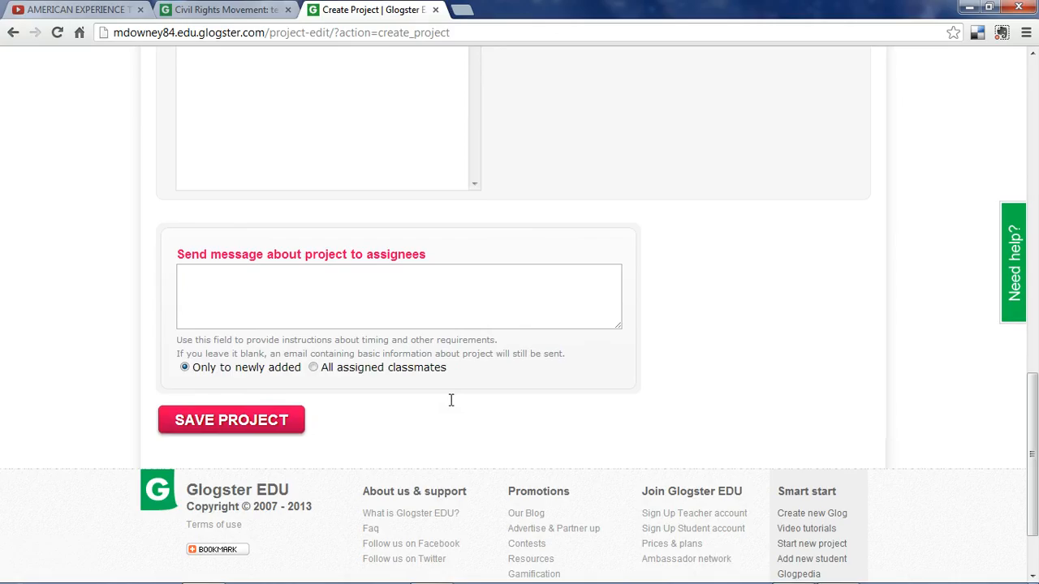
click(237, 420)
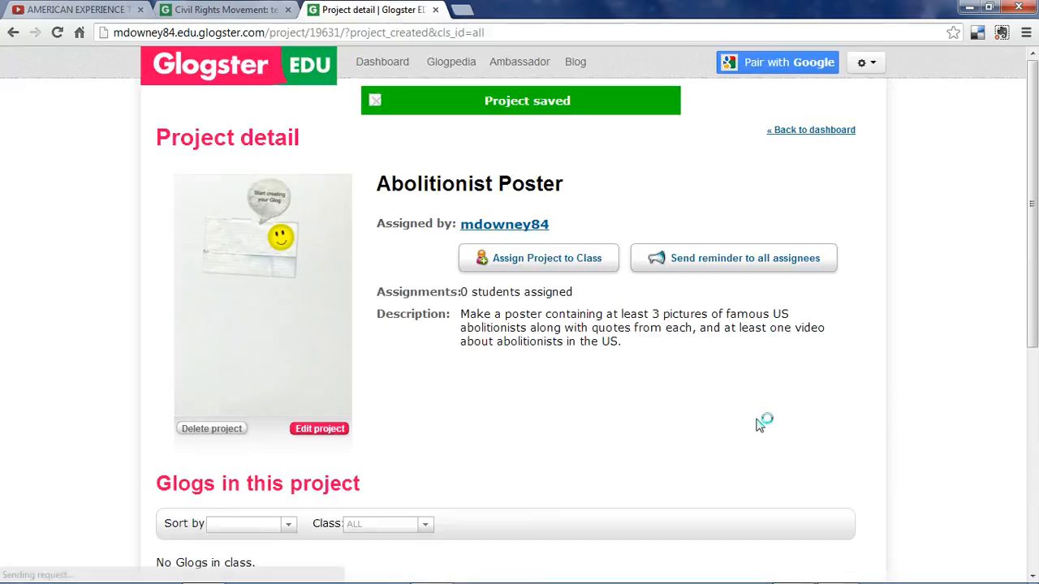
Go back to the dashboard's Students tab and bring up the Add new students options.
click(797, 131)
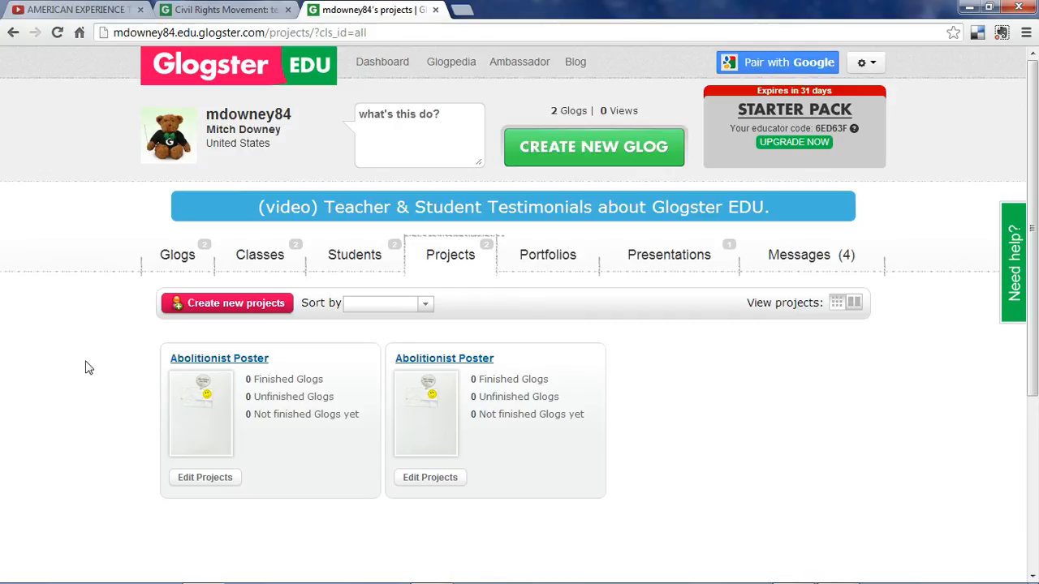
click(332, 261)
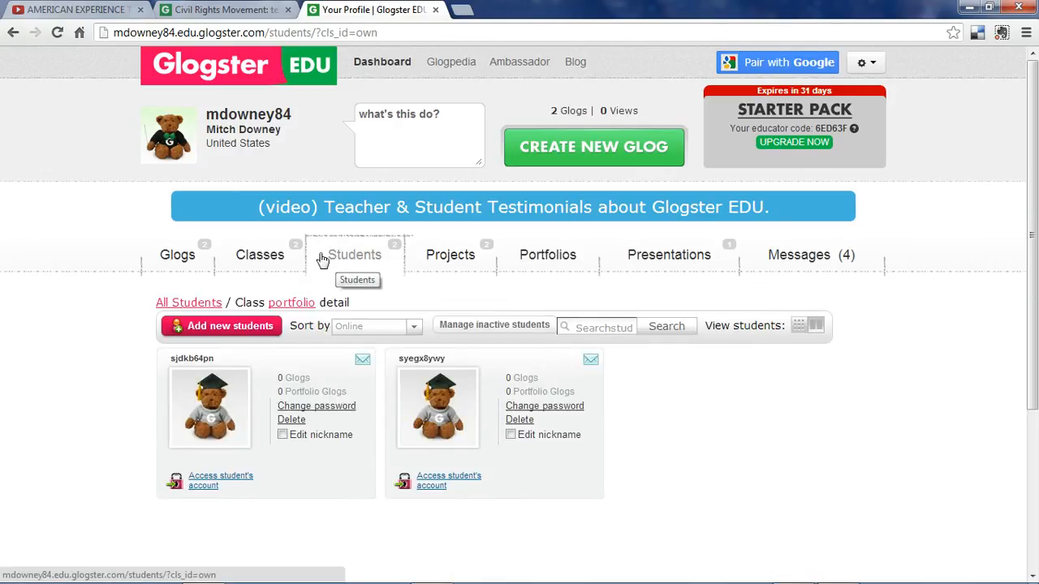
click(223, 328)
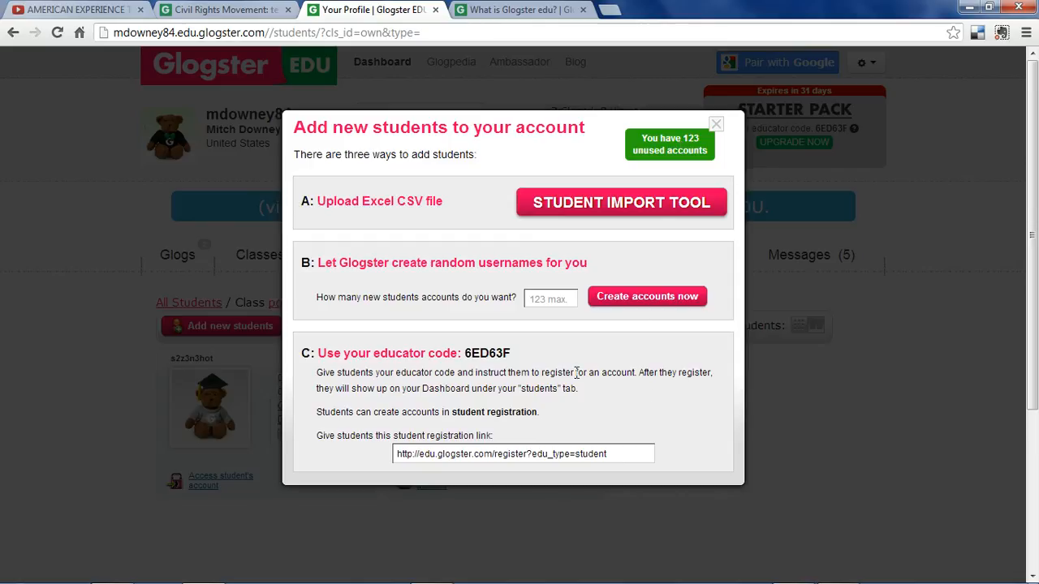
Copy the student registration link and look over the educator code in the dialog.
click(556, 297)
click(691, 413)
click(426, 452)
right_click(494, 455)
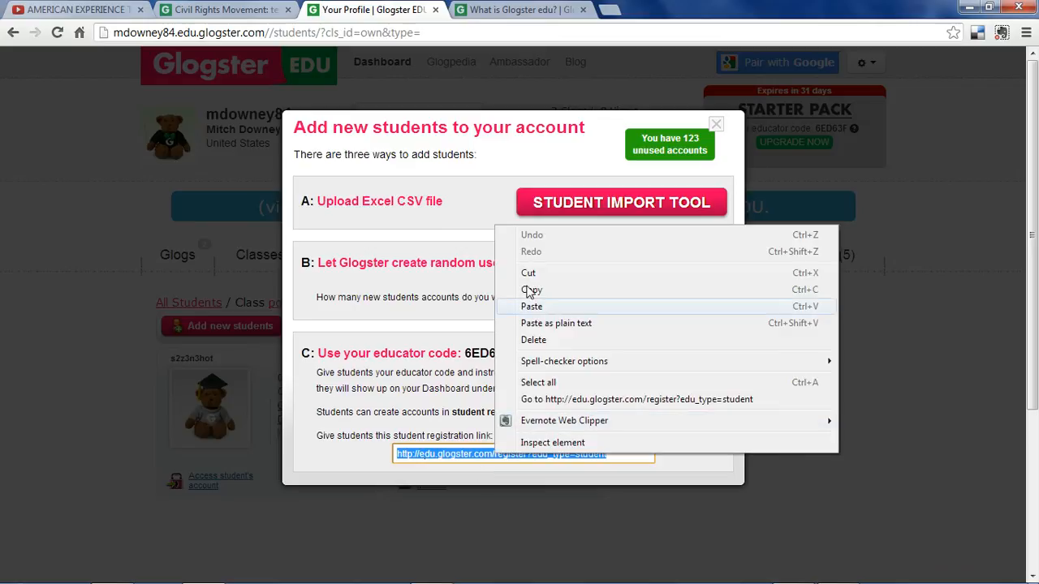
click(532, 289)
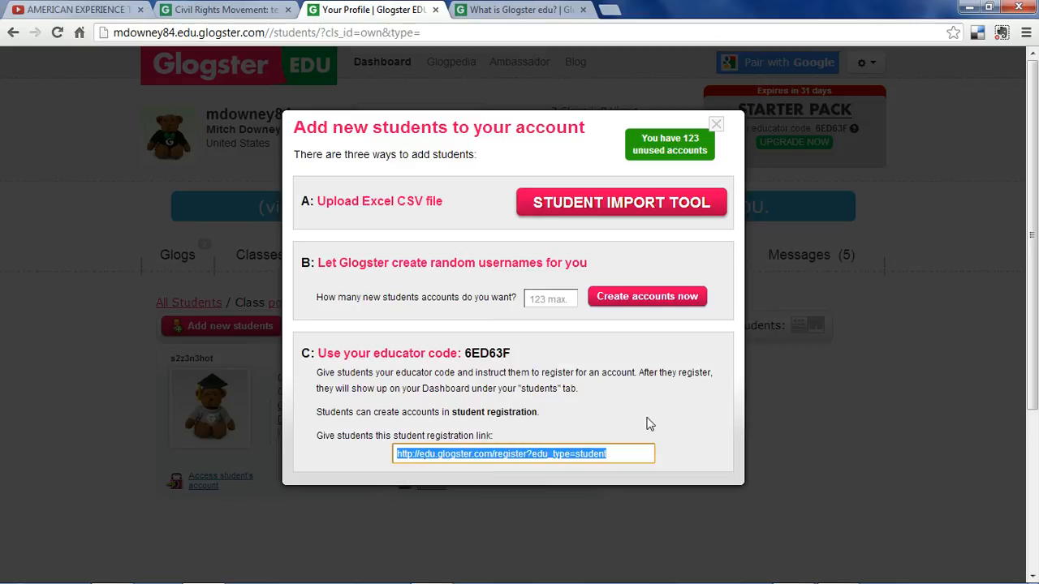
drag(524, 355, 323, 352)
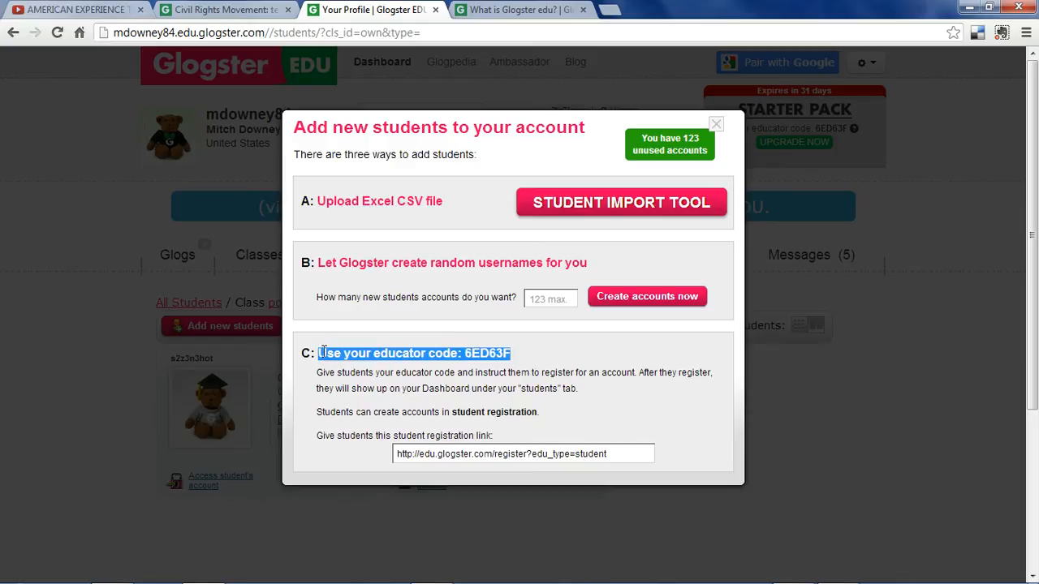
click(543, 369)
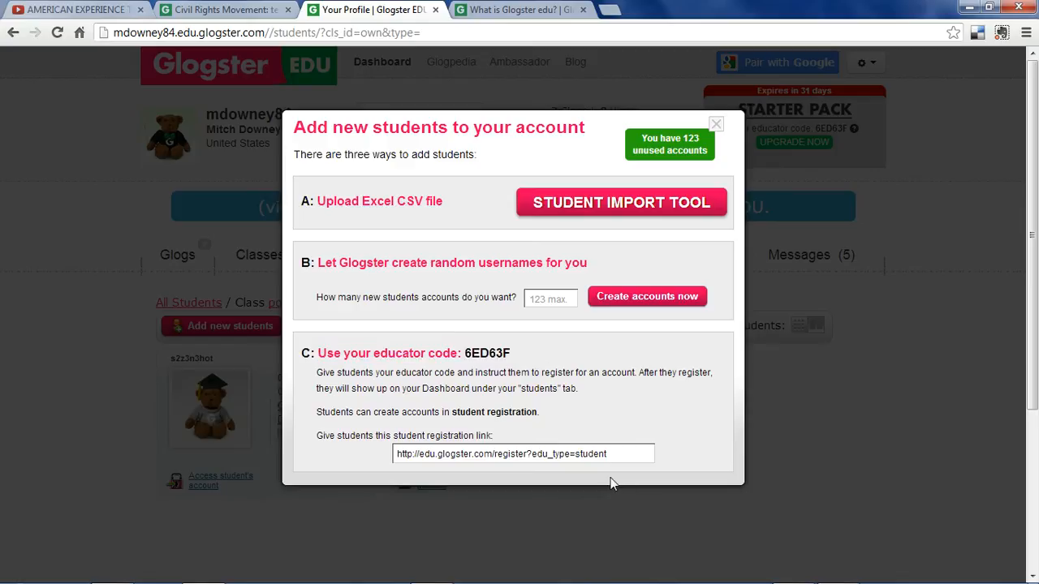
click(589, 457)
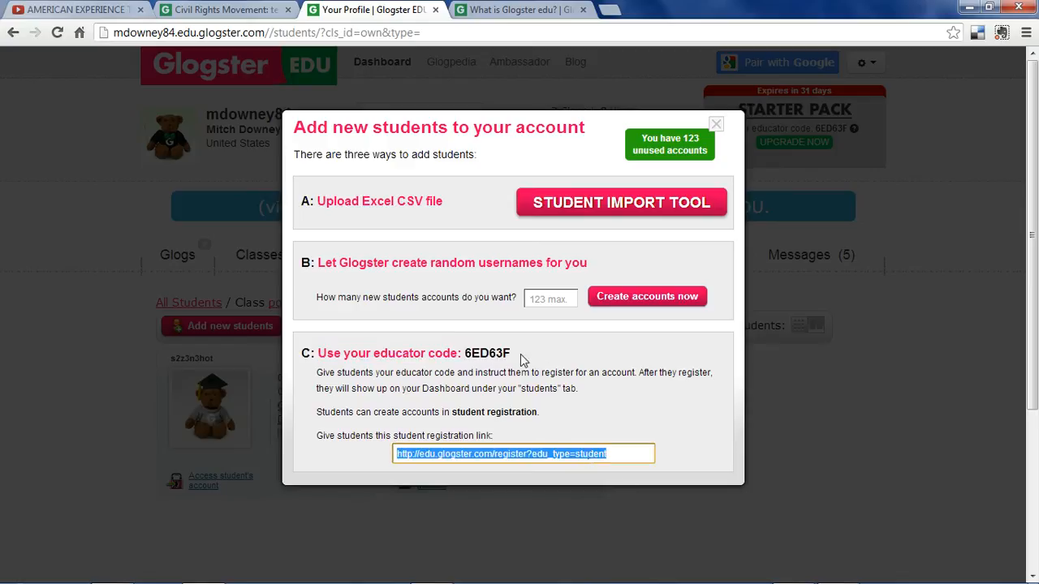
drag(516, 357, 468, 351)
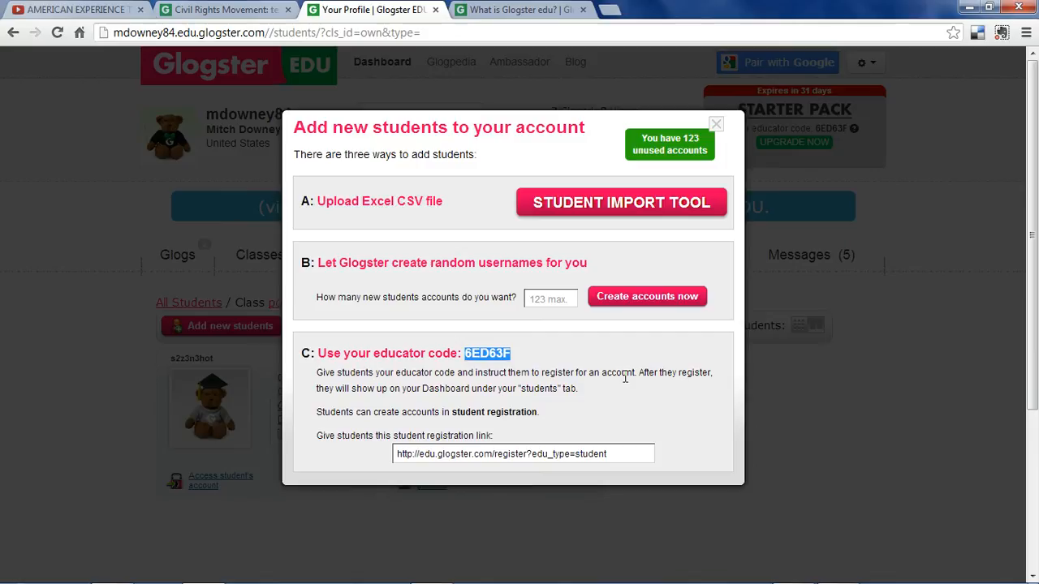
click(691, 433)
Request 5 random student accounts.
click(542, 302)
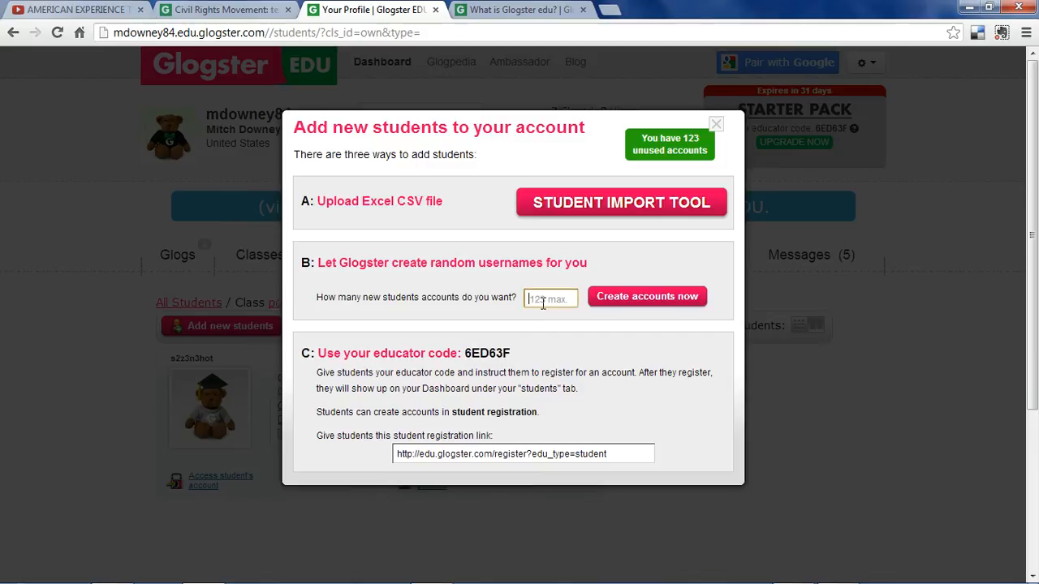
text(5)
click(660, 298)
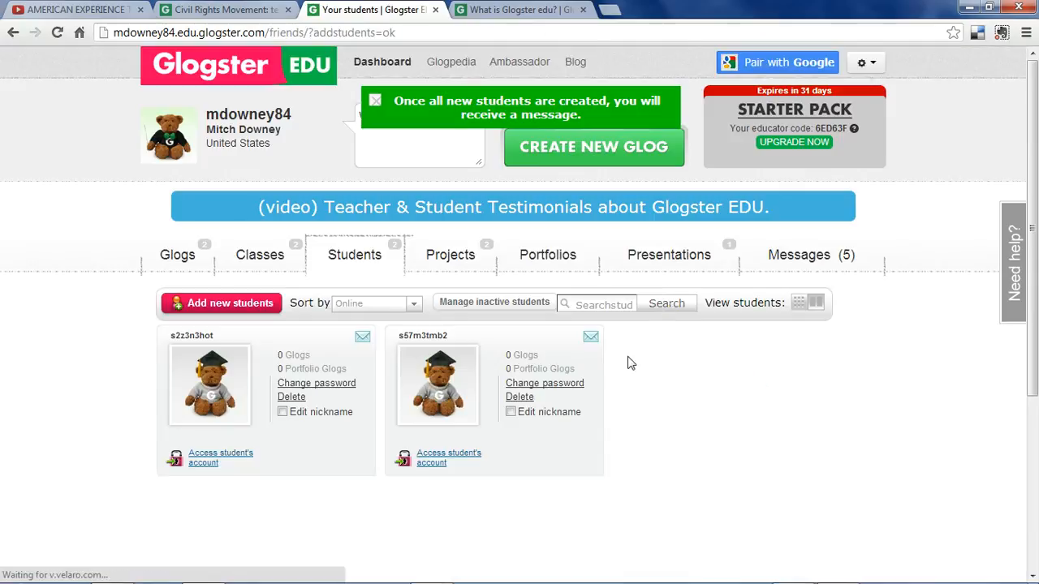
Open the Grade 7 - 4th Period class page and start adding students to it.
click(355, 268)
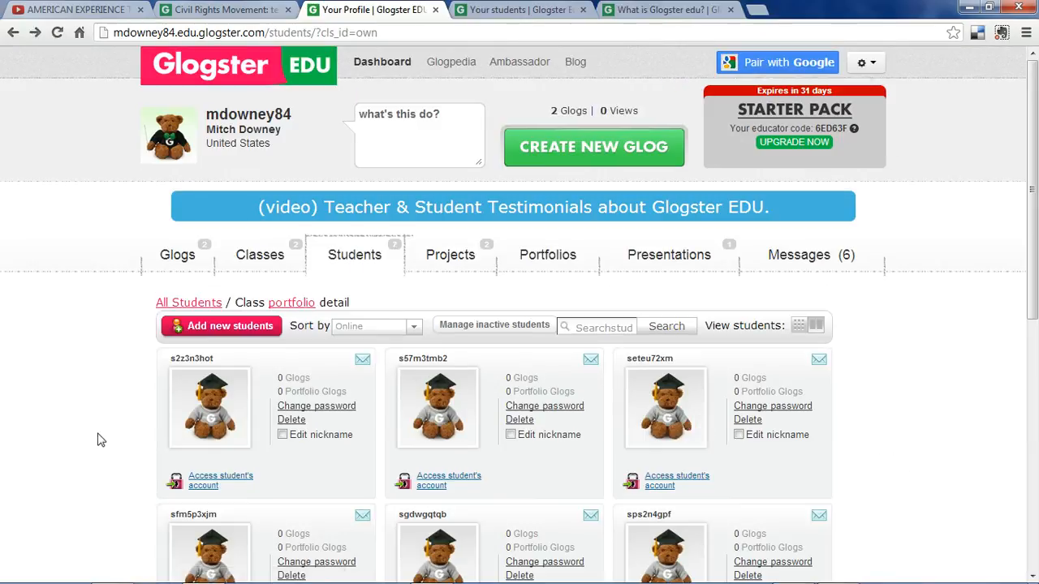
click(264, 258)
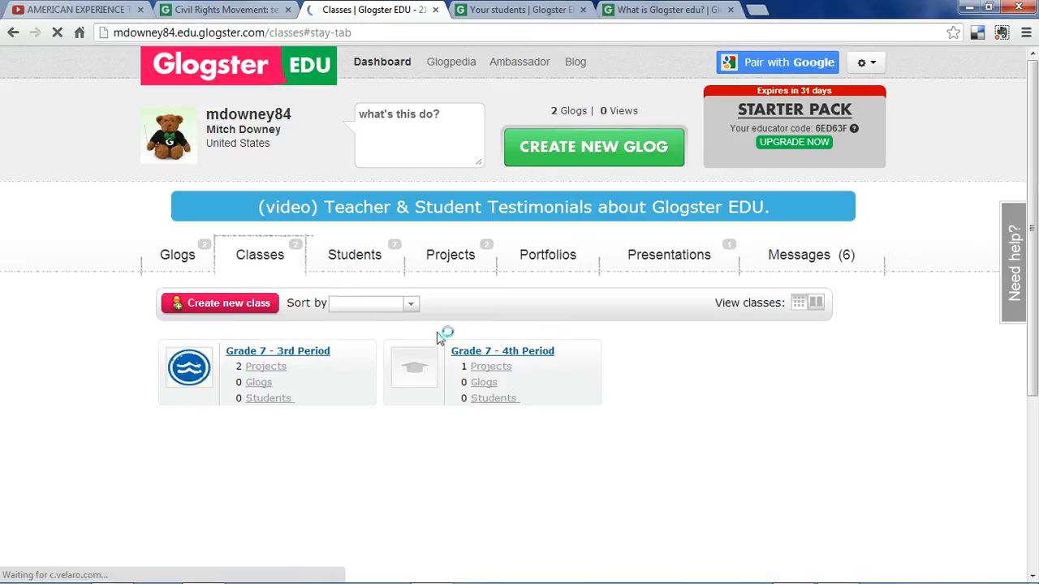
click(506, 356)
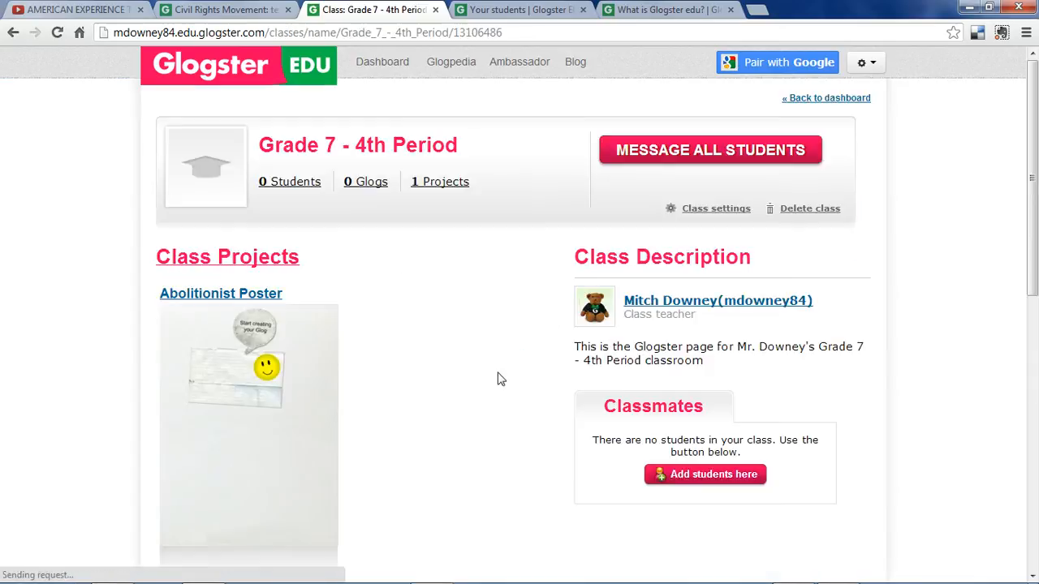
click(710, 478)
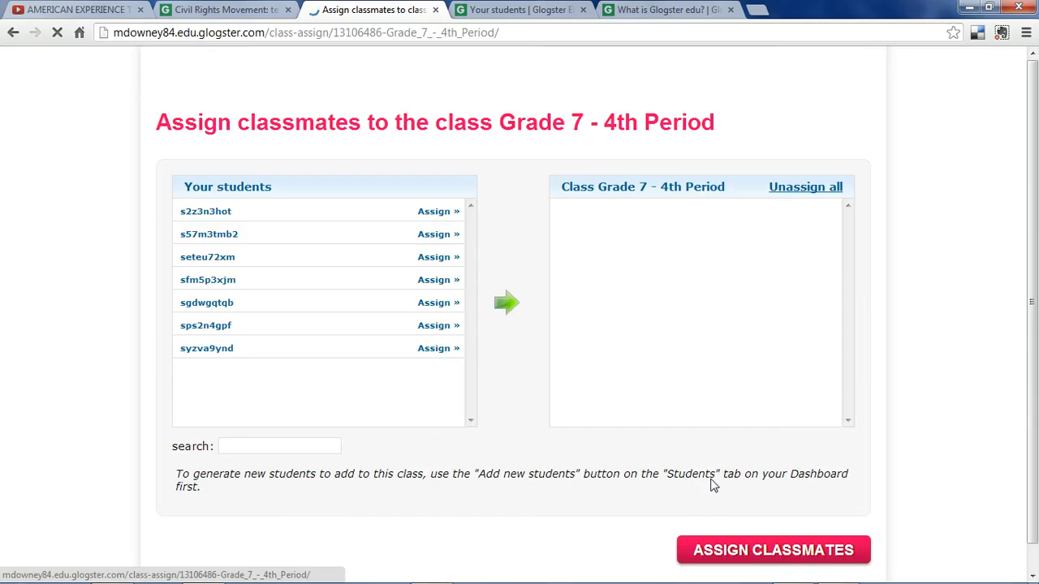
Assign four students to the class, save the classmates, and dismiss the success message.
click(434, 212)
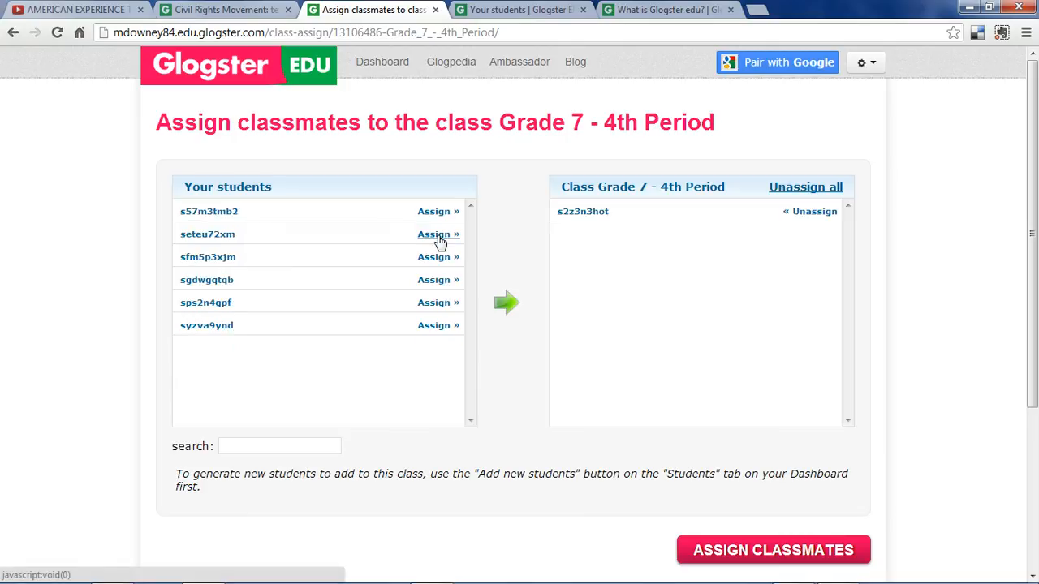
click(438, 235)
click(438, 259)
click(435, 234)
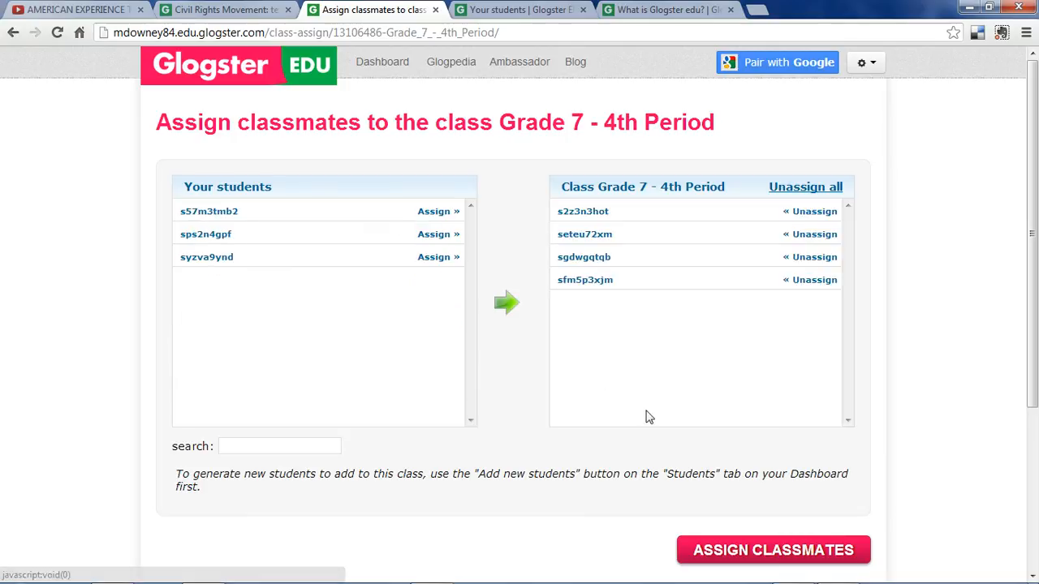
click(785, 559)
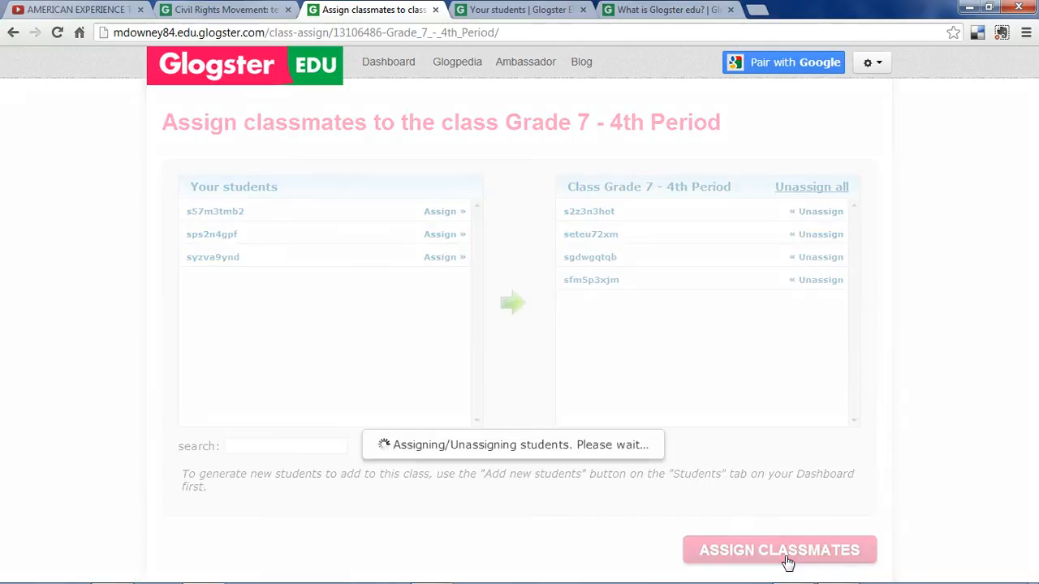
scroll(636, 414, down, 3)
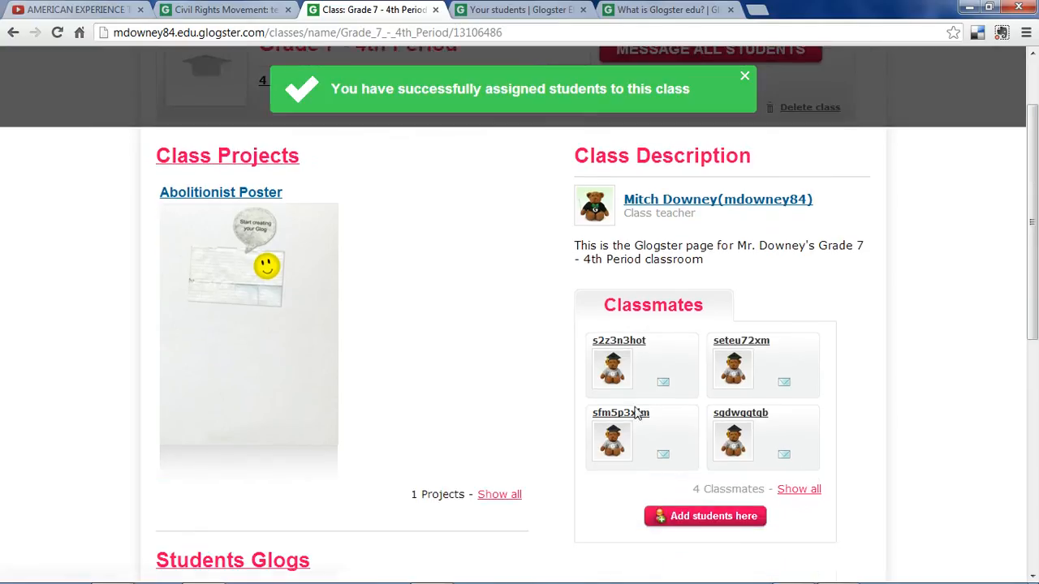
scroll(609, 409, up, 3)
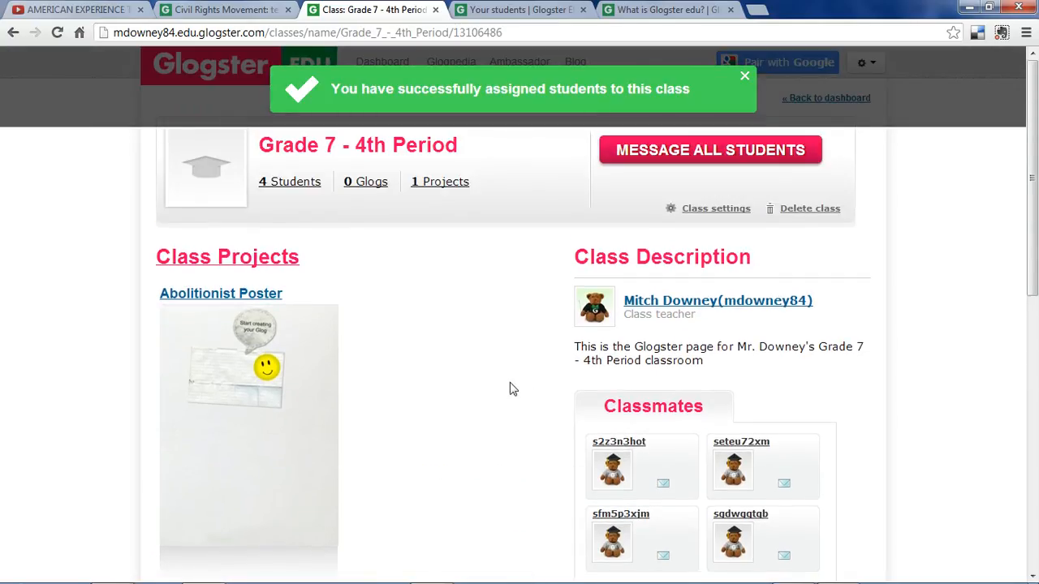
click(745, 76)
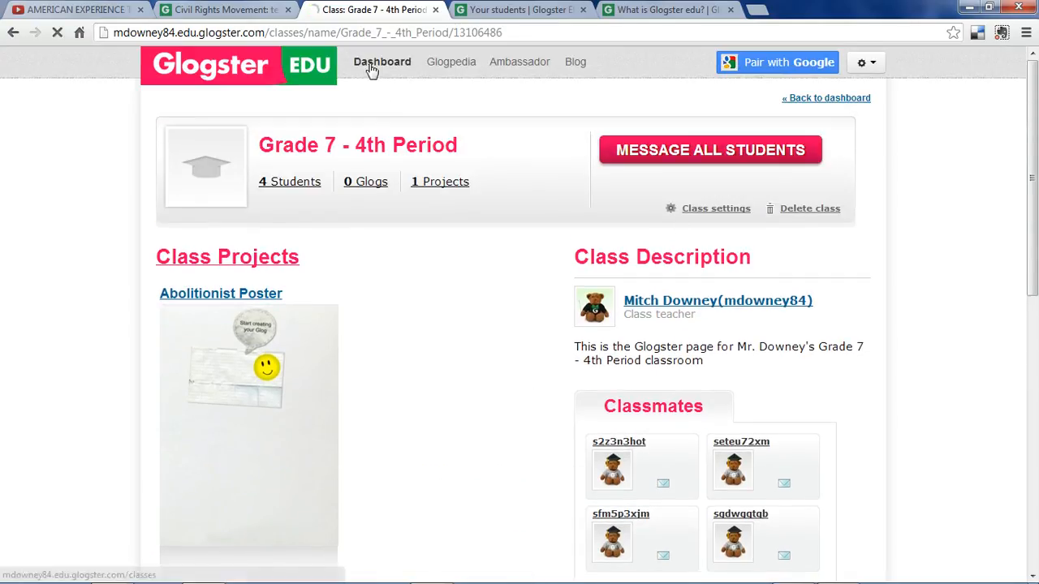
From the dashboard, view the 4th period class's projects and peek at Abolitionist Poster.
click(372, 68)
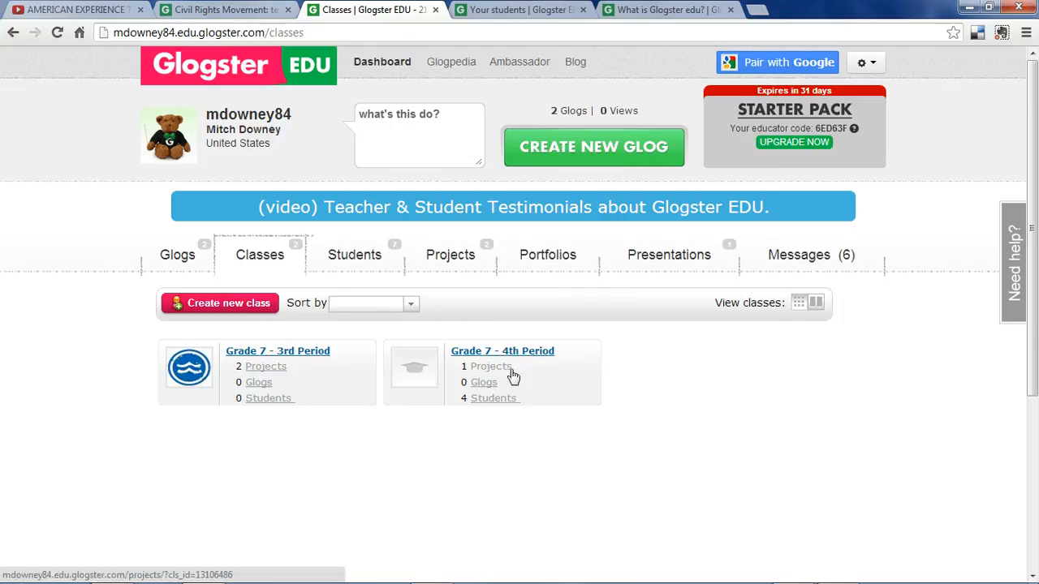
click(492, 369)
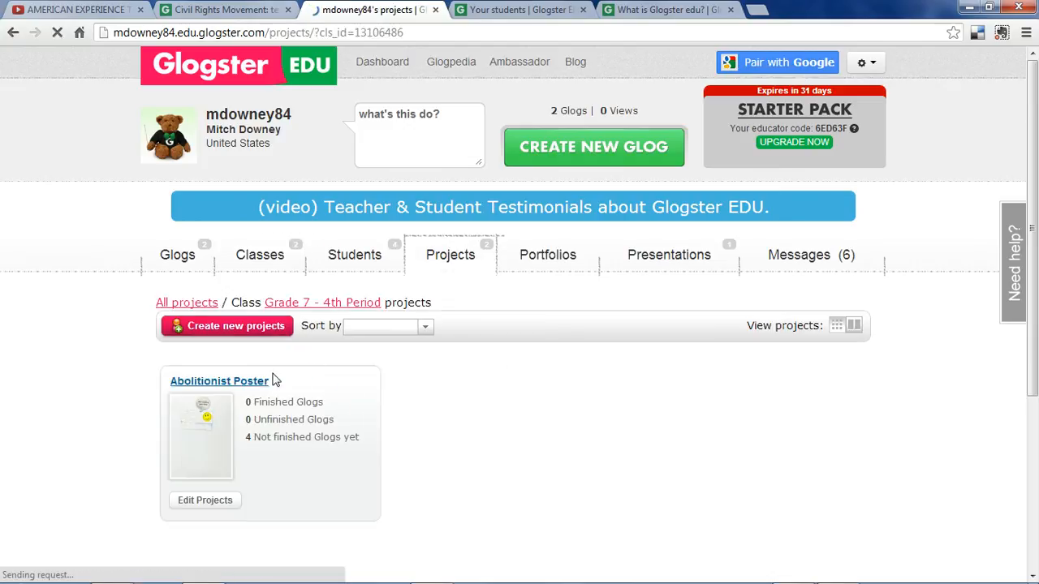
click(244, 381)
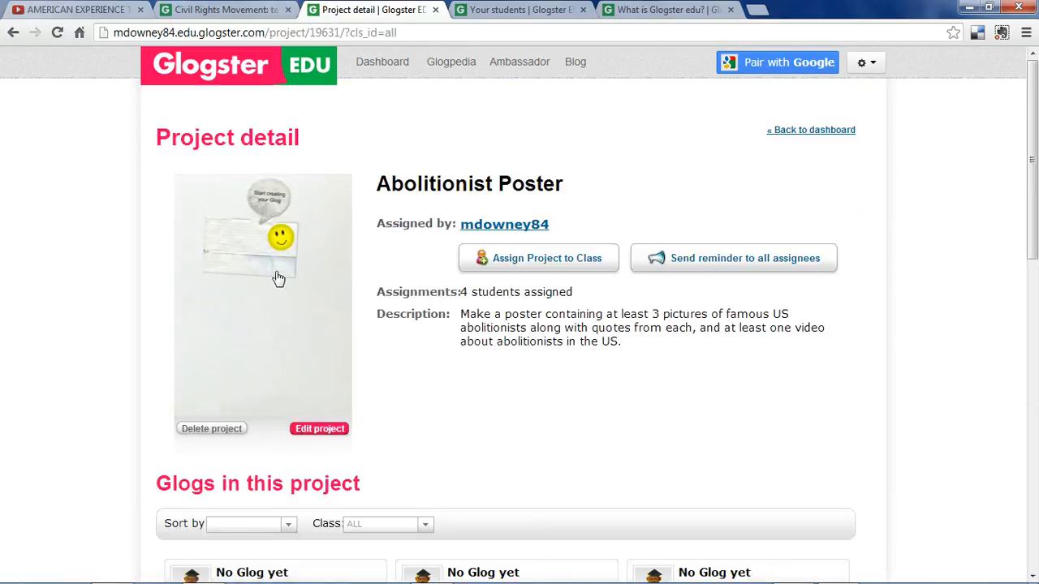
key(alt+Left)
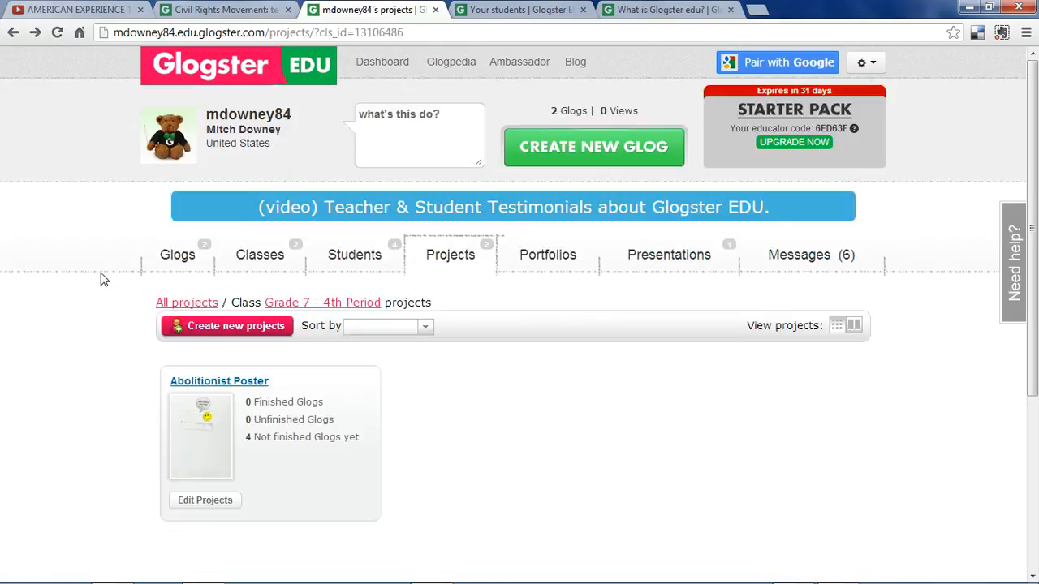
Review the Abolitionist Poster project details, with four unfinished glogs, then leave the page.
click(231, 385)
scroll(107, 316, down, 5)
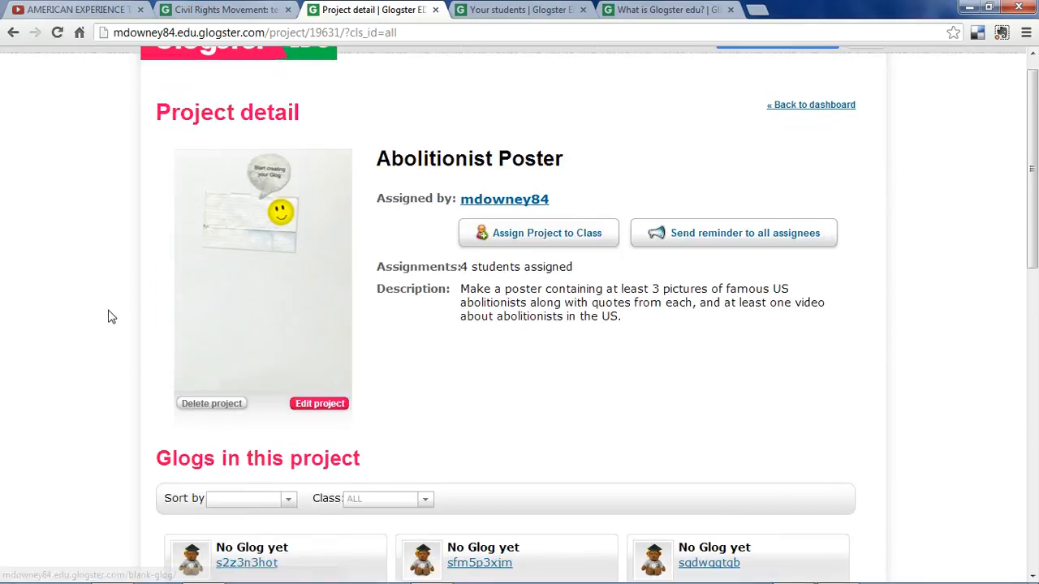
scroll(304, 348, down, 3)
scroll(208, 422, down, 6)
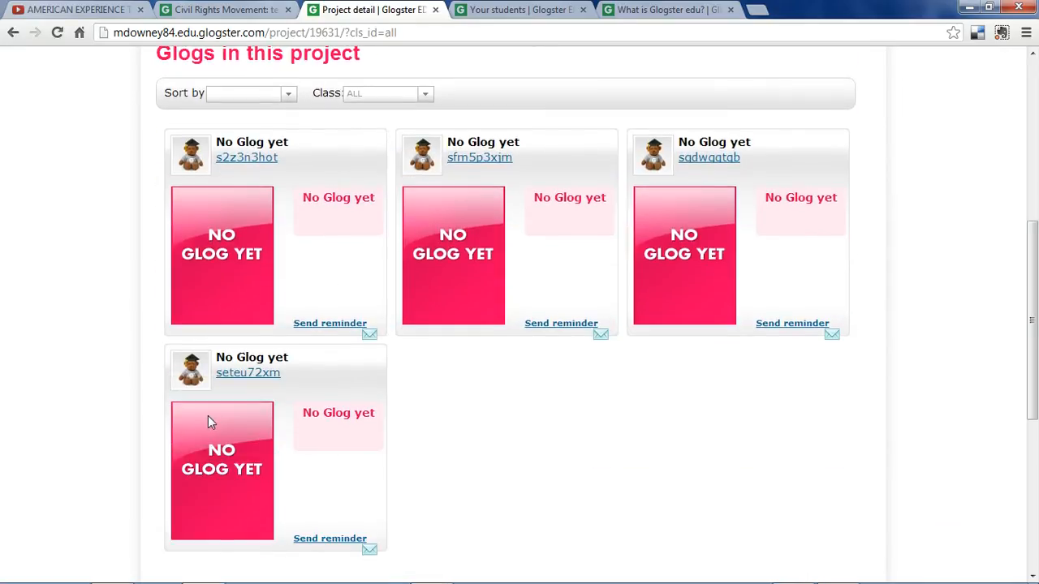
scroll(327, 408, up, 5)
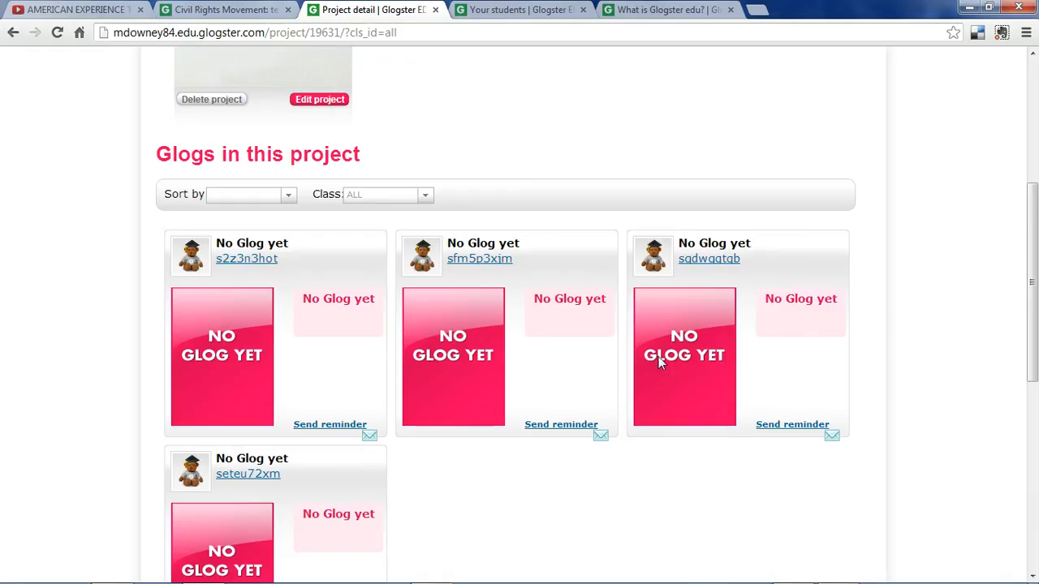
scroll(120, 321, up, 4)
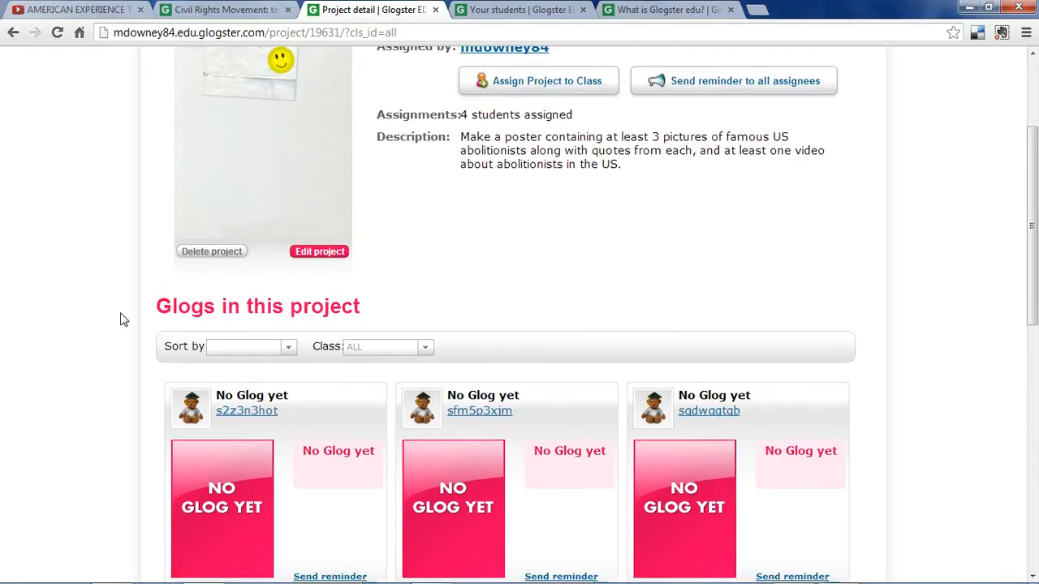
scroll(154, 300, up, 1)
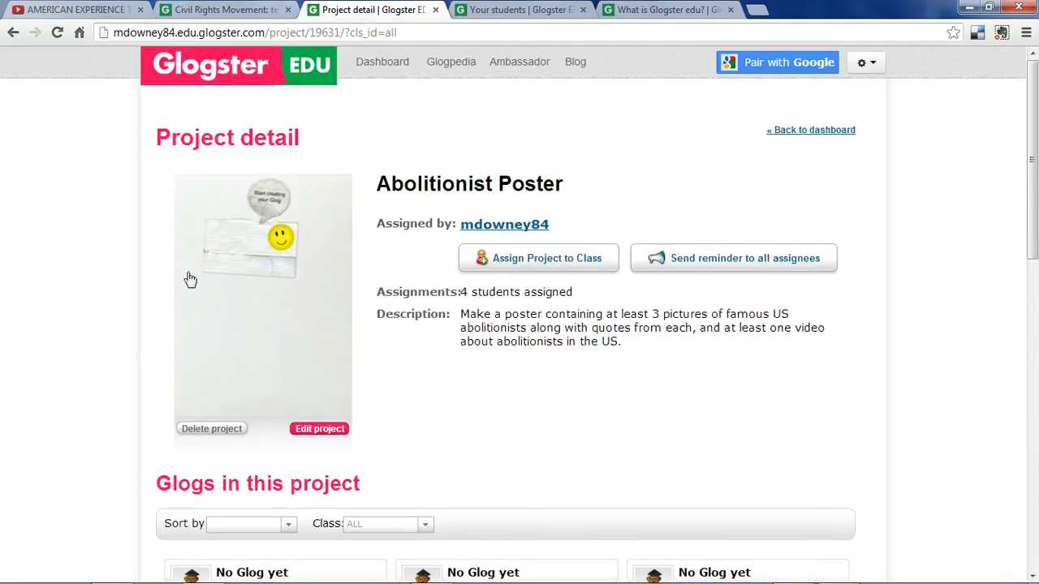
click(365, 62)
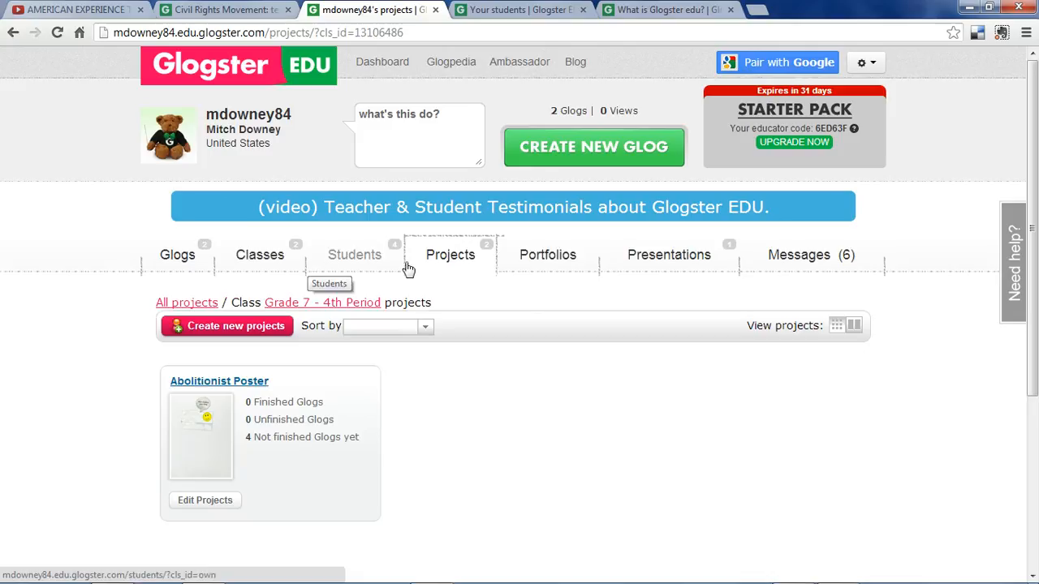
From the Glogs list, create a new glog using the Blank template.
click(186, 258)
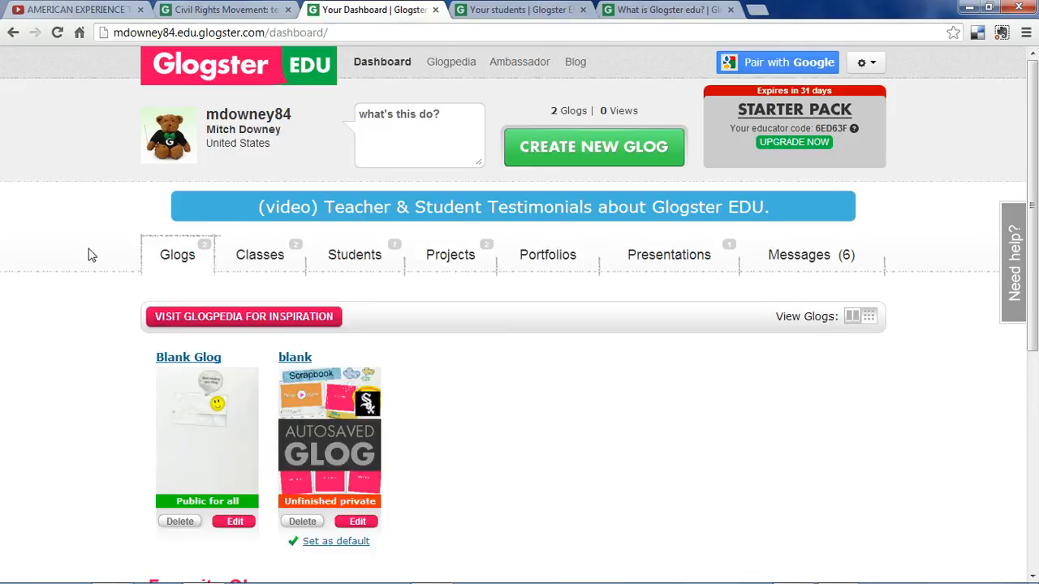
click(560, 160)
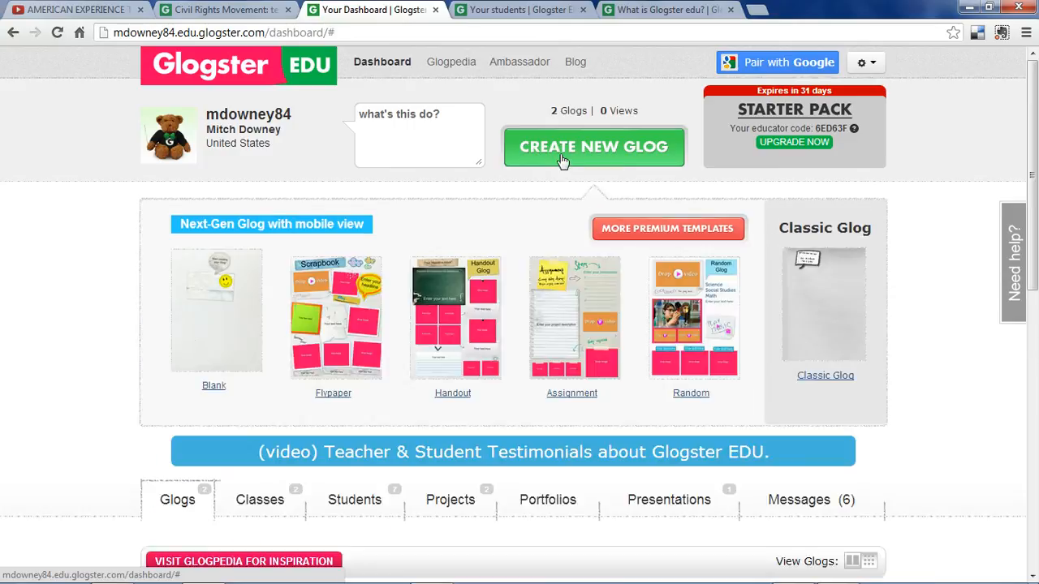
click(204, 351)
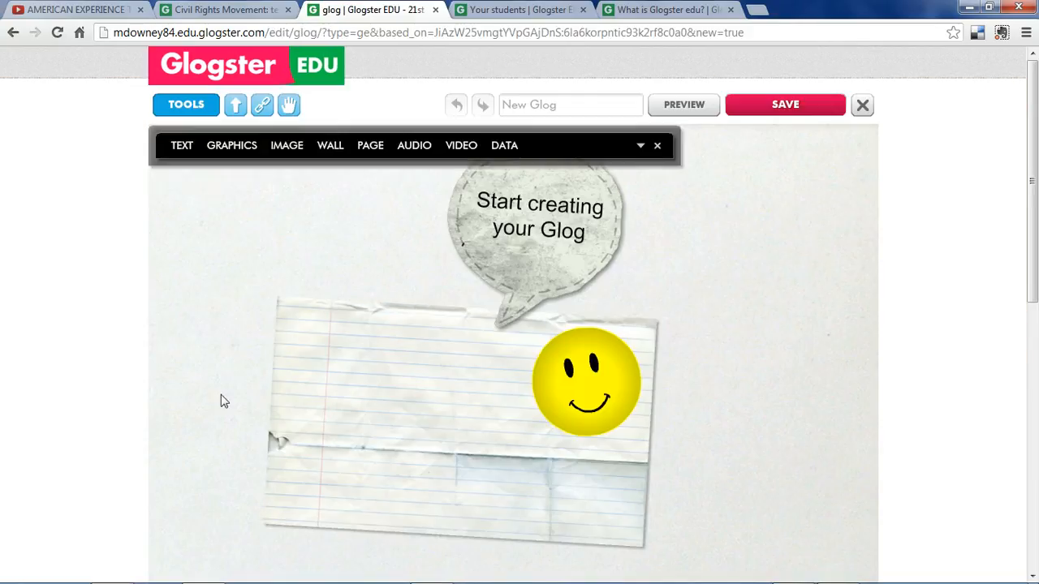
Delete the template's lined paper, speech bubble and smiley, then toggle the TOOLS menu.
click(405, 426)
key(Delete)
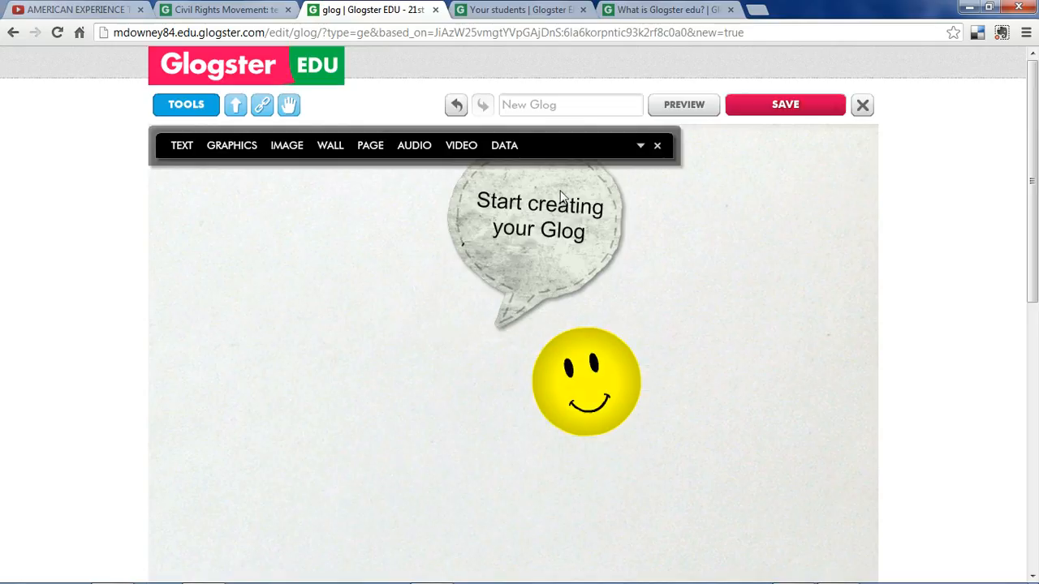
click(544, 269)
key(Delete)
click(620, 391)
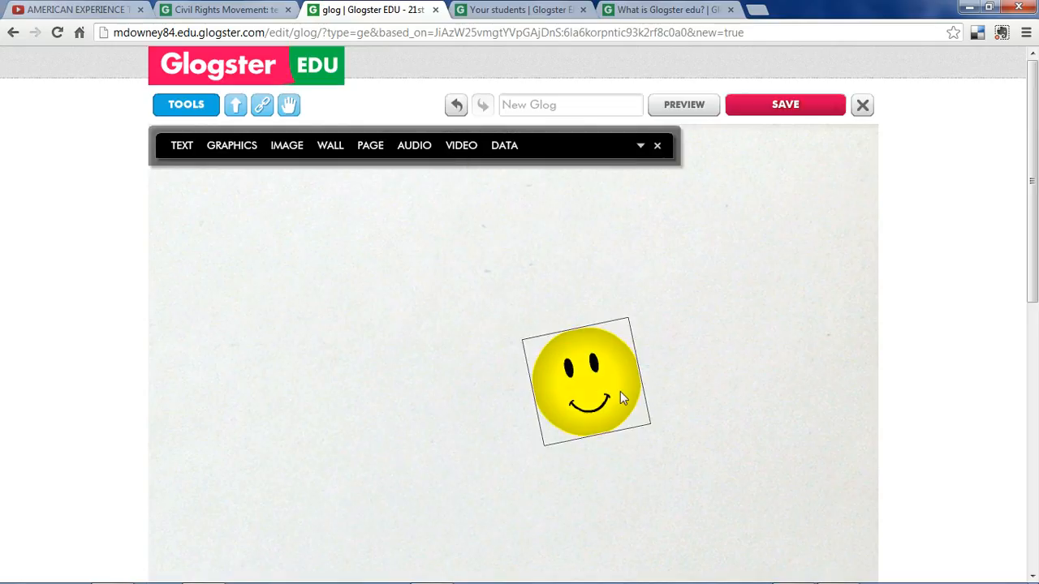
key(Delete)
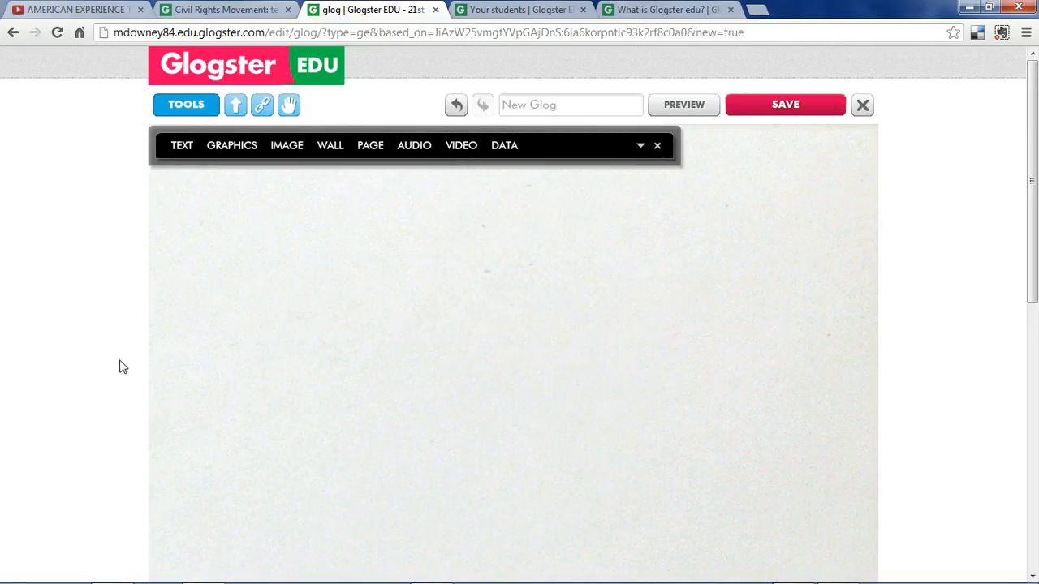
click(188, 108)
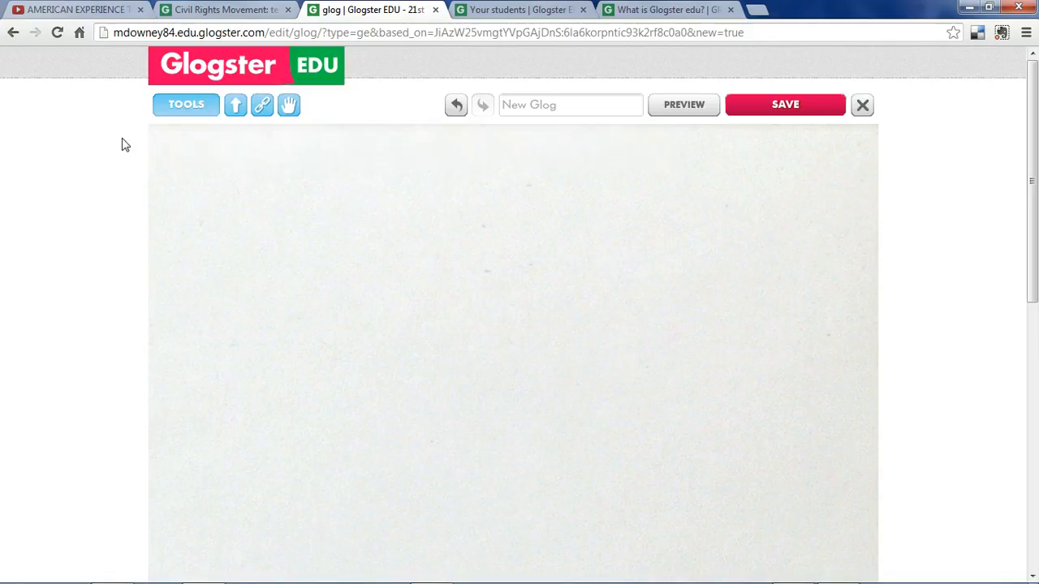
click(197, 112)
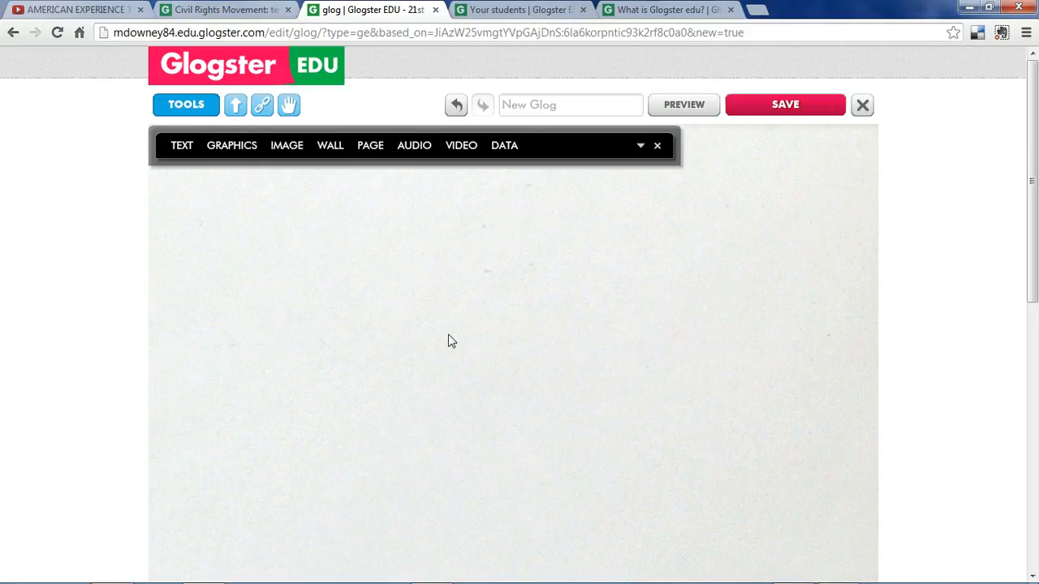
Upload the Frederick Douglass, Harriet Tubman and Thomas Paine photos to My Images.
click(288, 147)
click(180, 180)
click(256, 128)
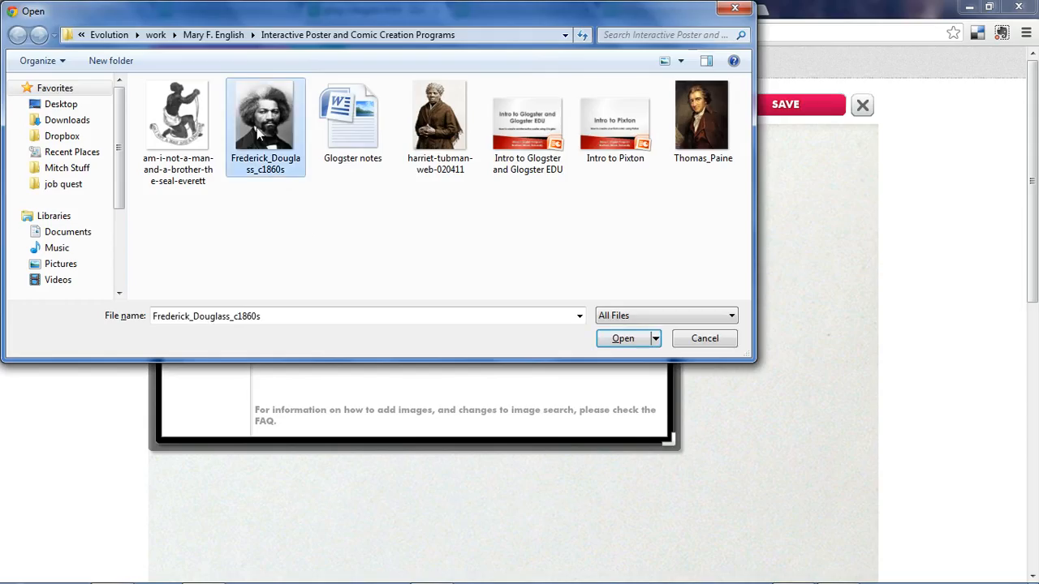
ctrl+click(438, 130)
ctrl+click(695, 129)
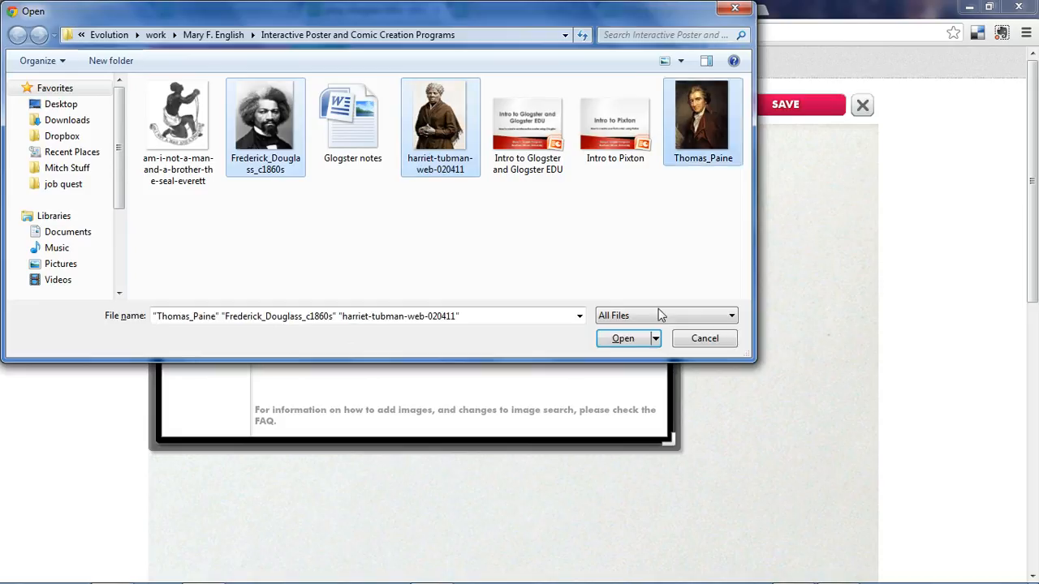
click(623, 339)
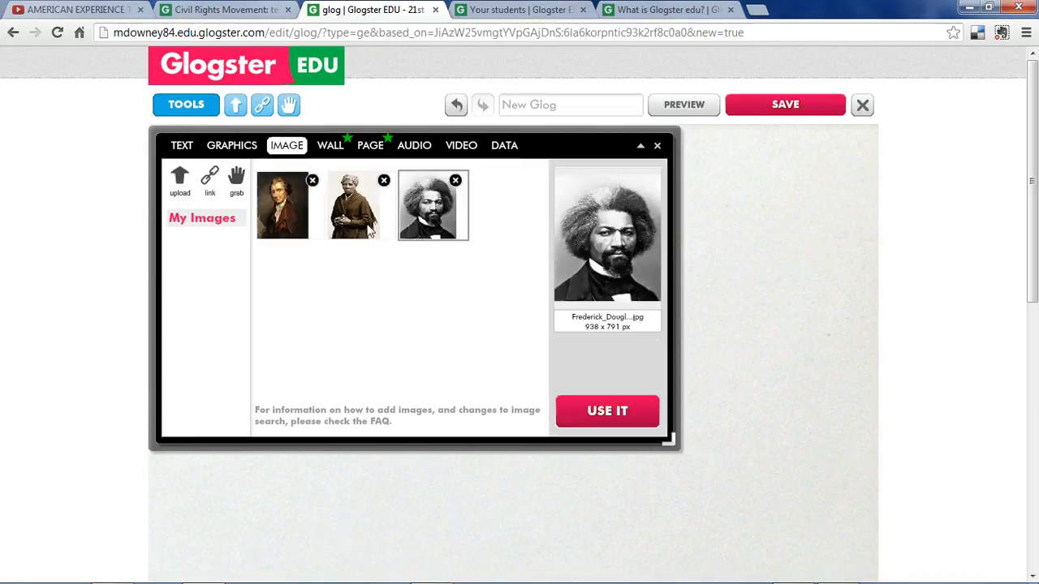
Place the three uploaded portraits onto the glog and close the Image panel.
click(358, 222)
click(418, 220)
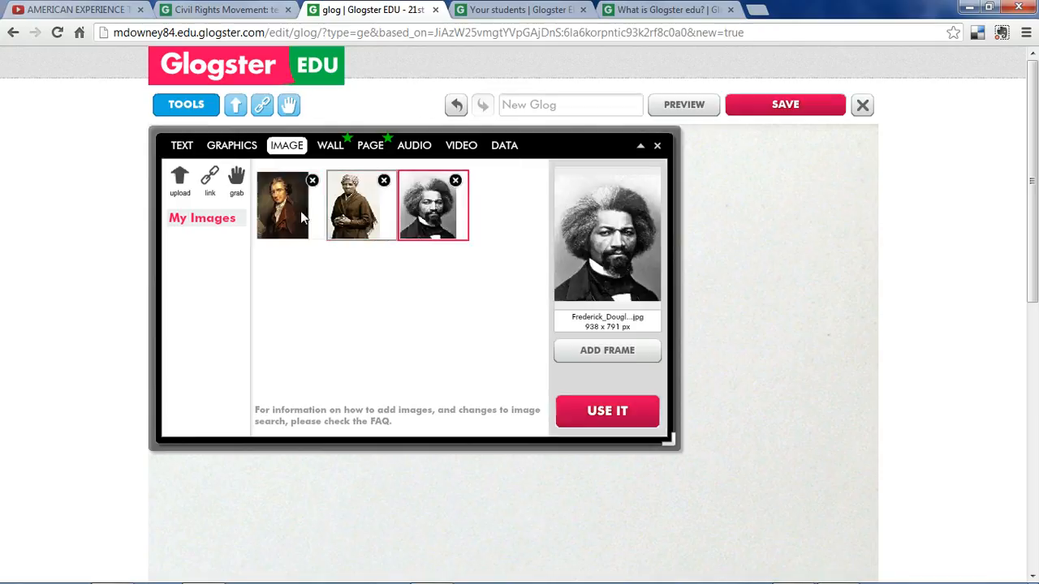
click(273, 225)
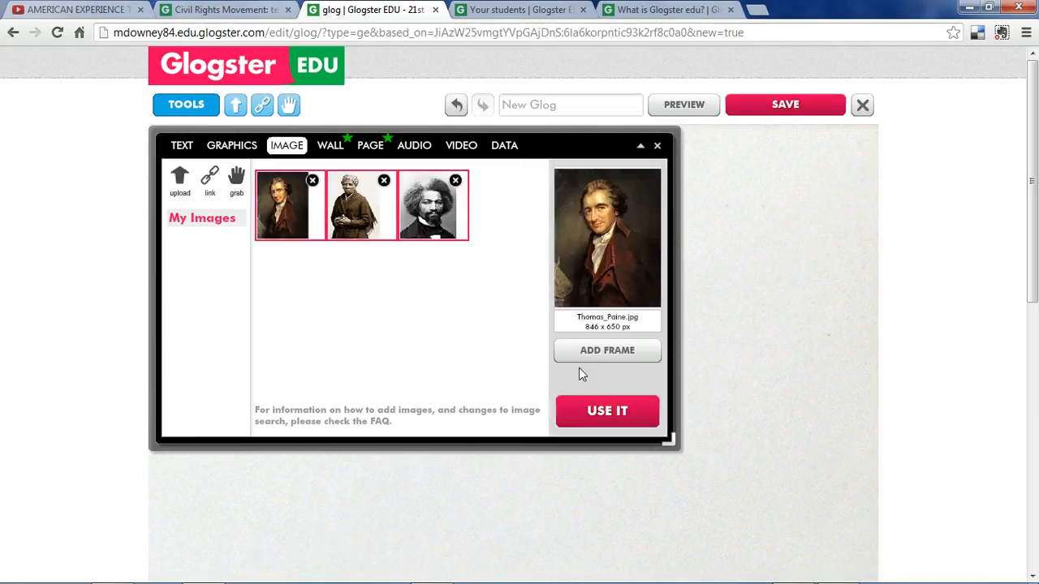
click(623, 413)
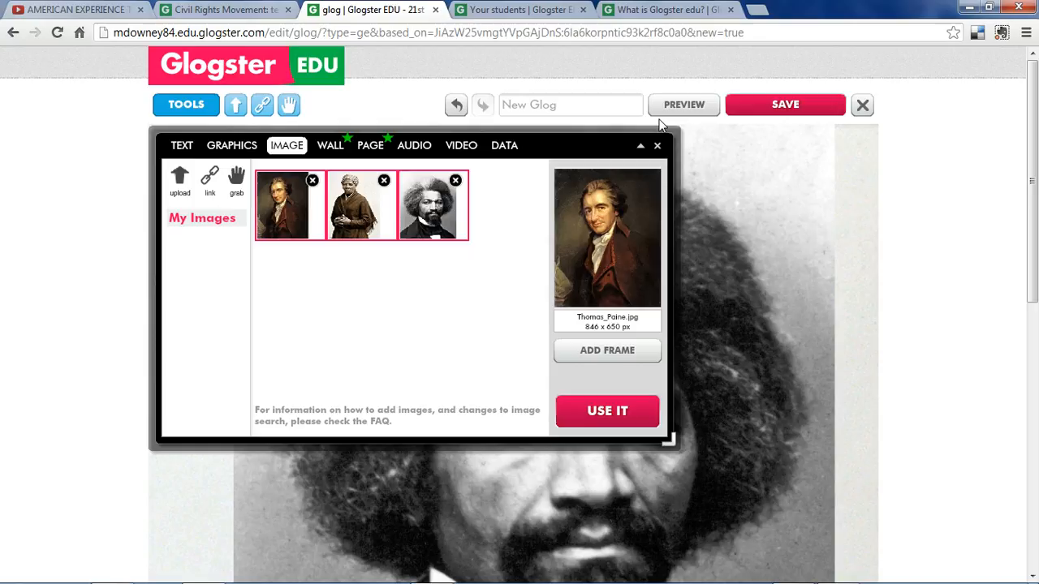
click(657, 146)
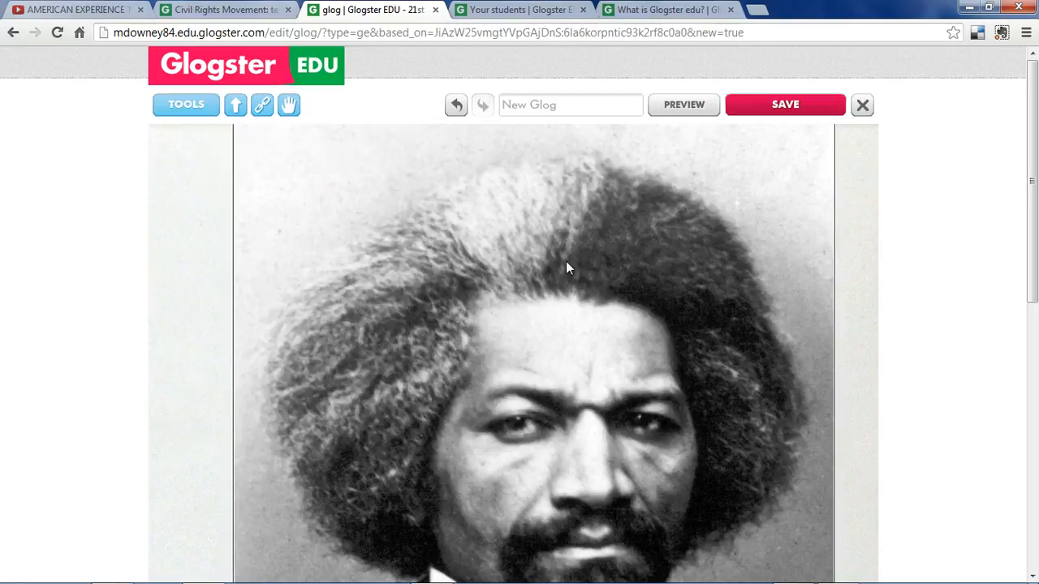
Shrink the Douglass portrait and move it toward the upper right.
click(565, 262)
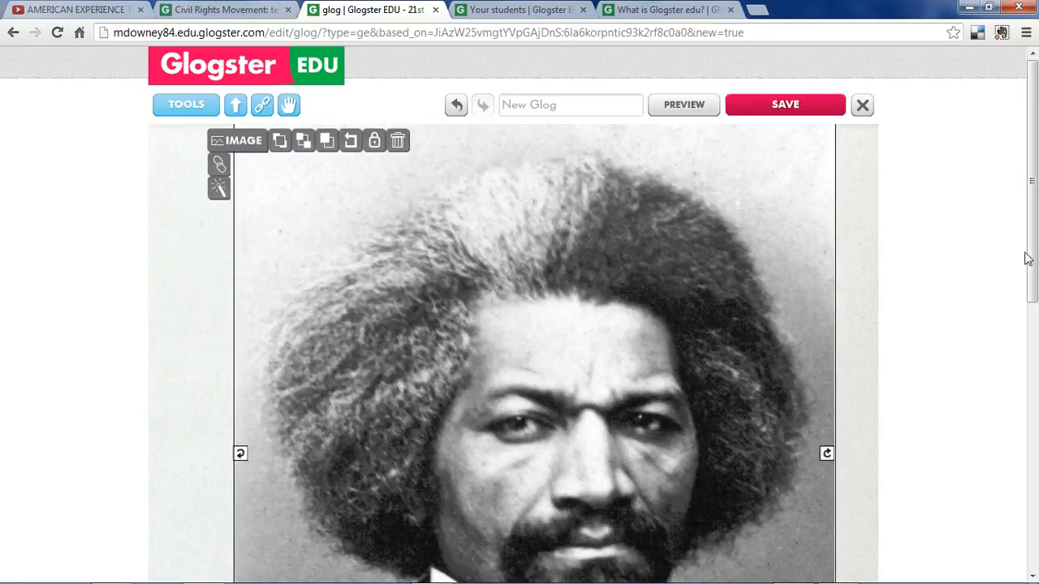
drag(696, 244, 698, 348)
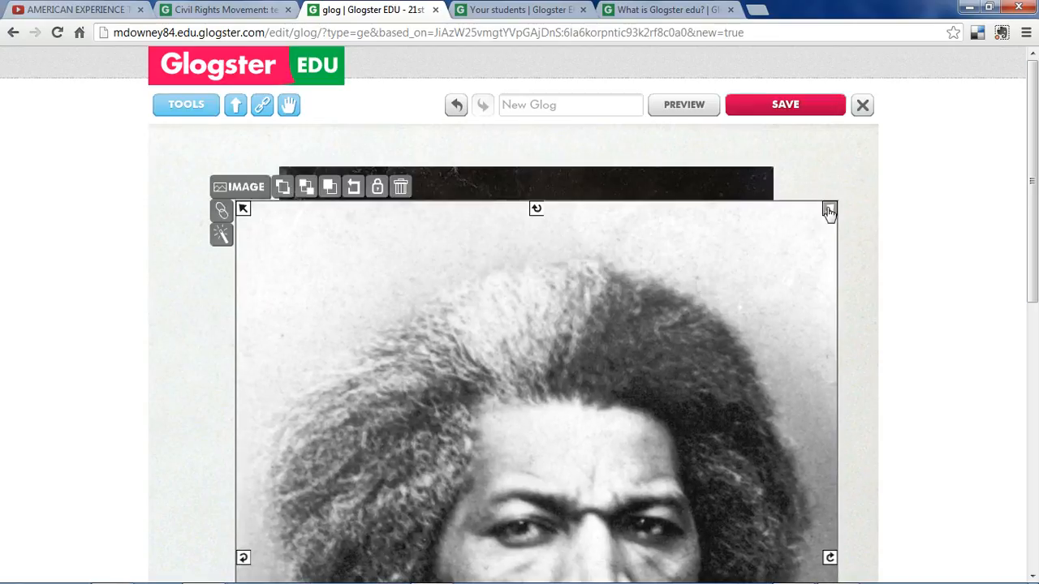
drag(828, 211, 541, 473)
drag(485, 571, 322, 298)
Shrink Tubman into the lower left and Paine into the lower right, rotating Paine upright.
click(538, 418)
drag(566, 394, 487, 493)
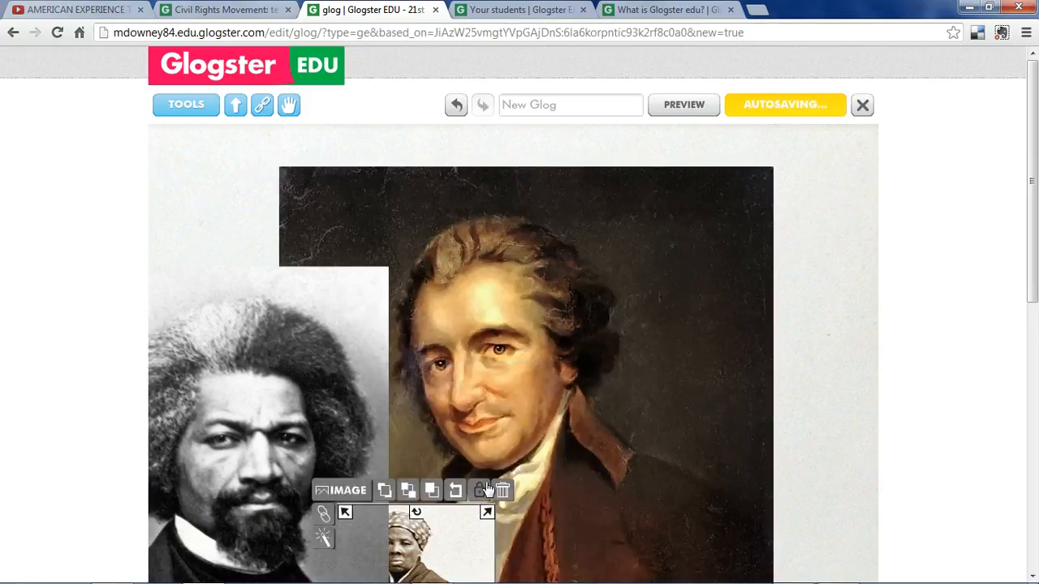
drag(458, 539, 458, 348)
click(731, 290)
drag(764, 176, 537, 469)
drag(530, 547, 793, 257)
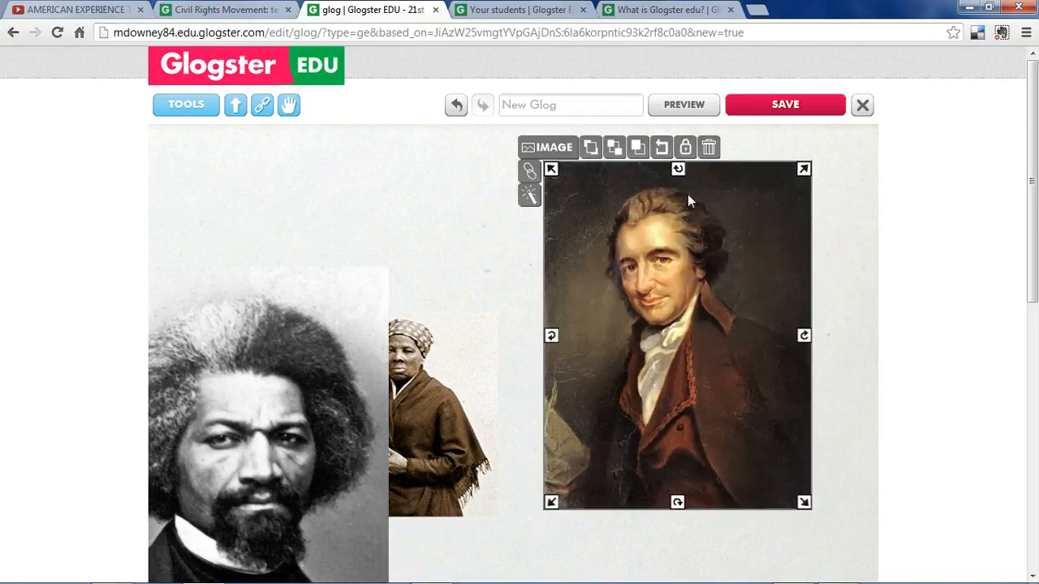
drag(679, 170, 680, 200)
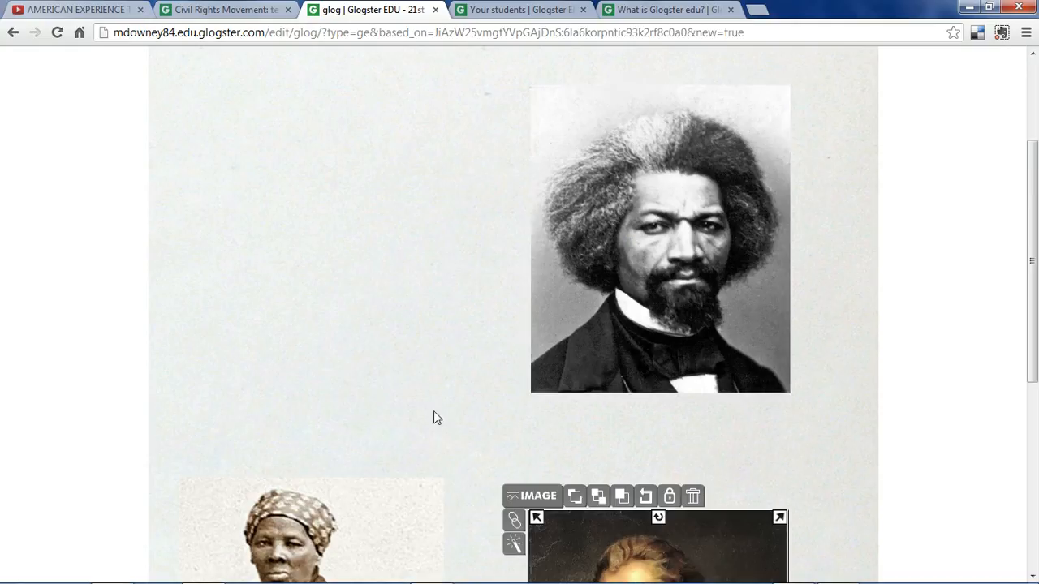
Duplicate the Douglass portrait, delete the copy, then lock and unlock the original.
click(711, 314)
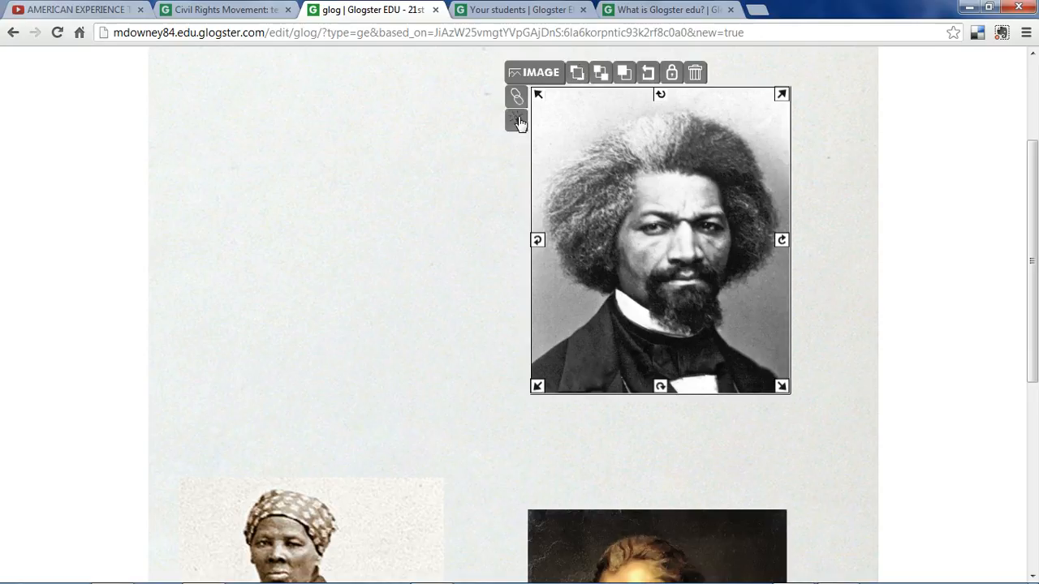
click(600, 75)
drag(674, 246, 391, 241)
key(Delete)
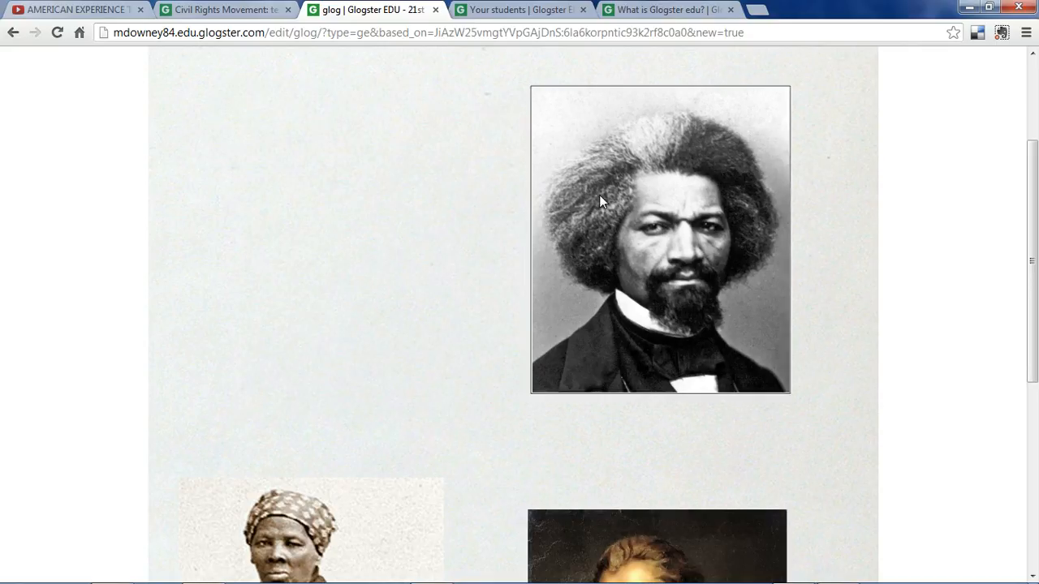
click(599, 195)
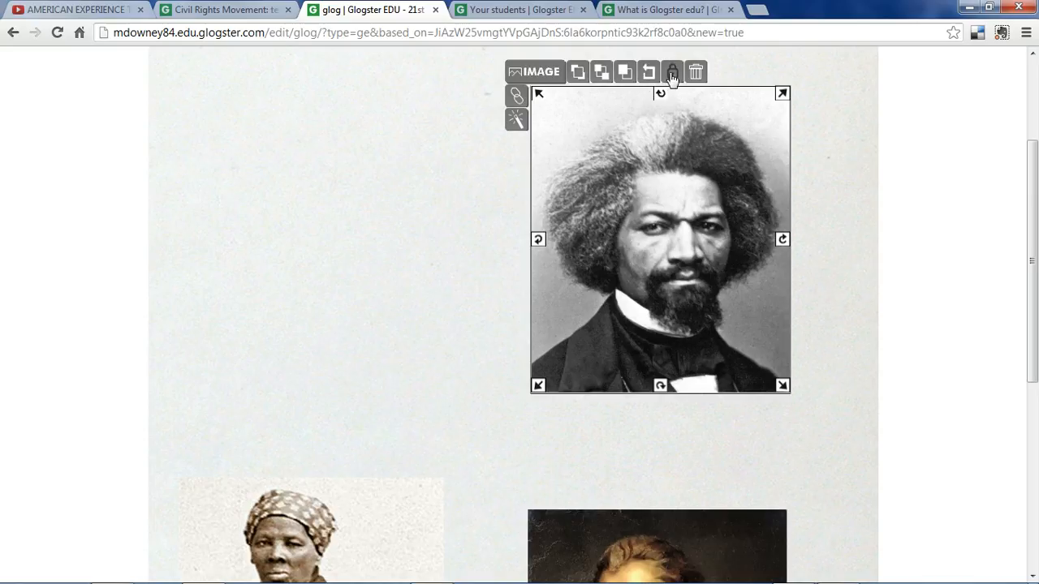
click(672, 74)
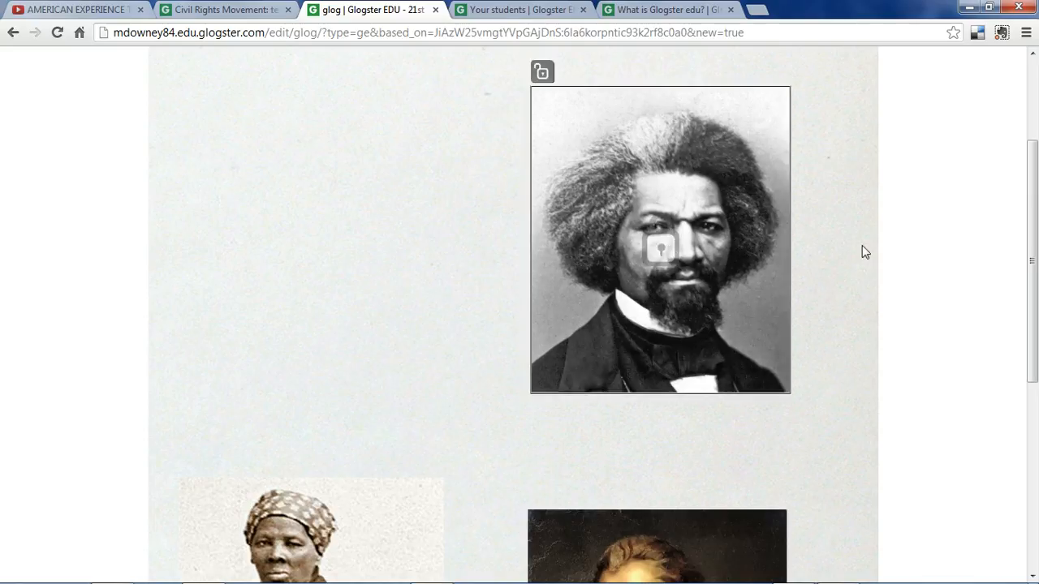
click(542, 72)
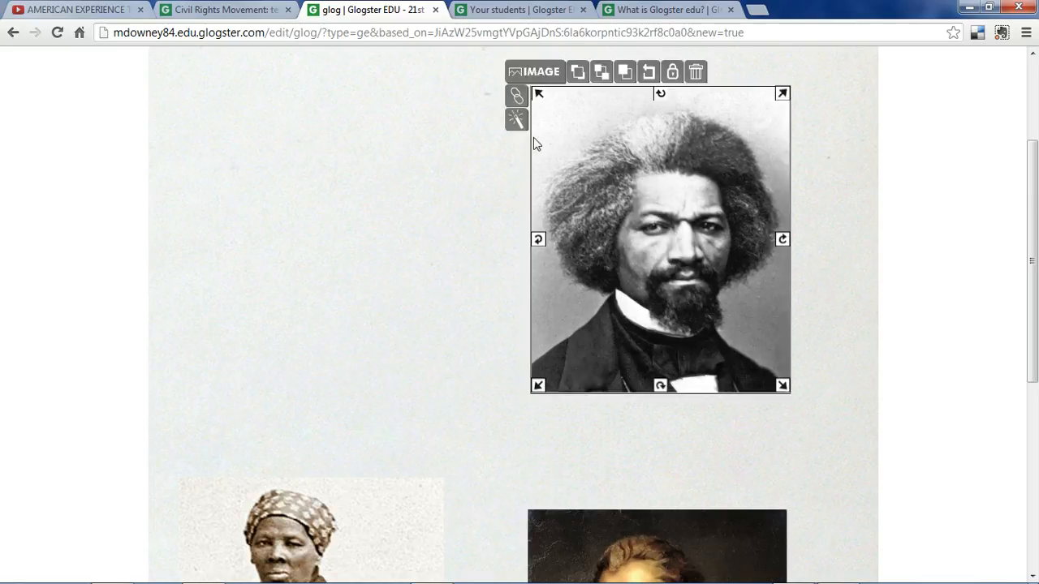
Search 'frederick douglass' and copy his Wikipedia article URL for the portrait link.
click(517, 99)
click(449, 151)
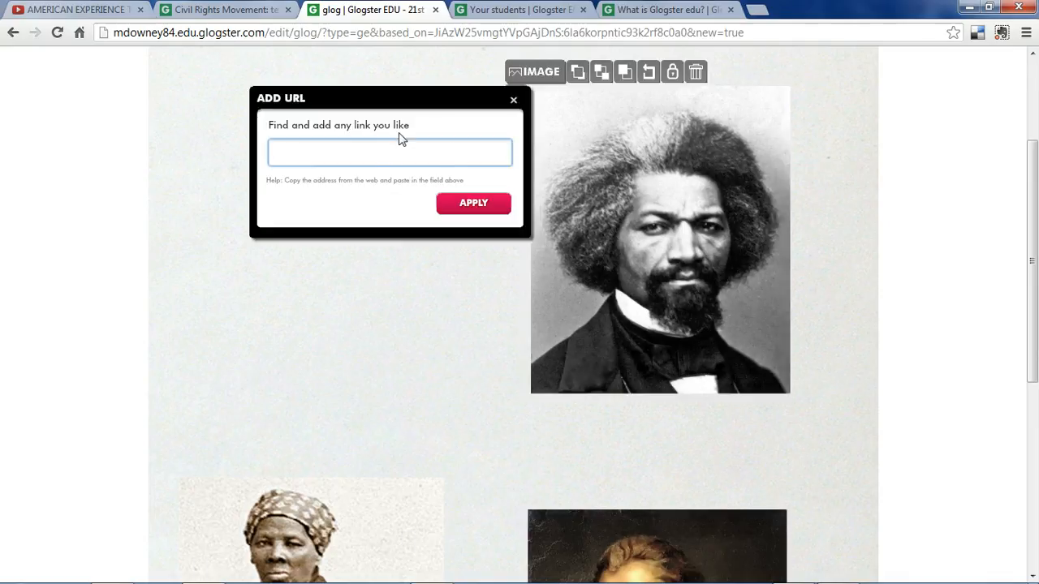
click(655, 10)
click(651, 30)
text(fre)
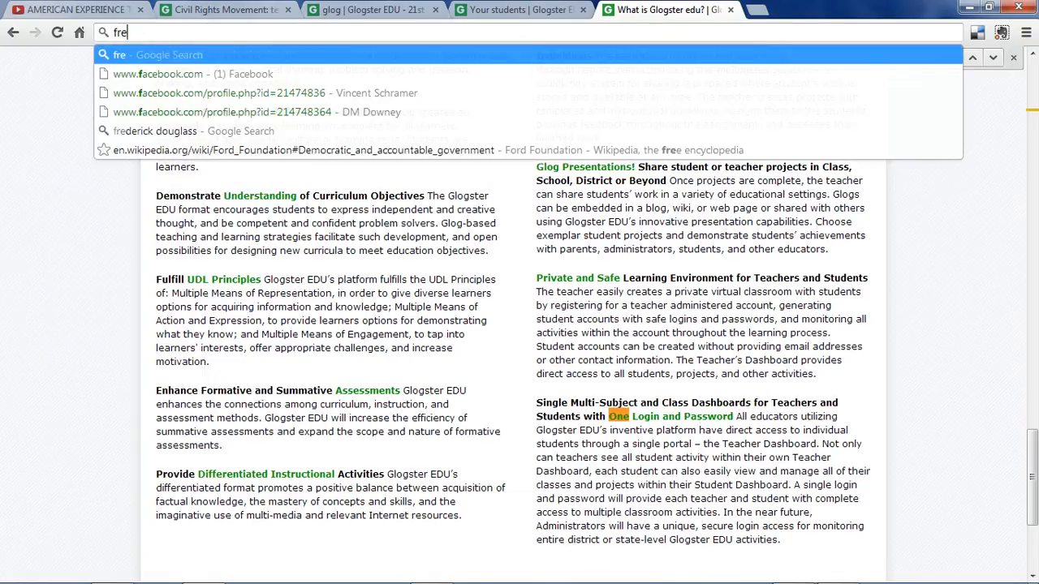
text(derick dou)
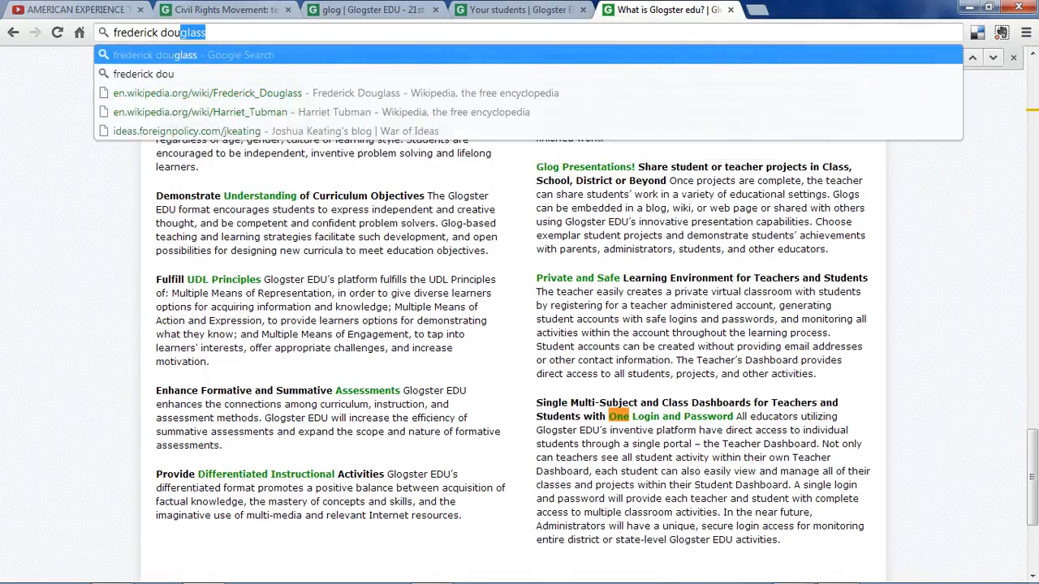
text(glass)
key(Return)
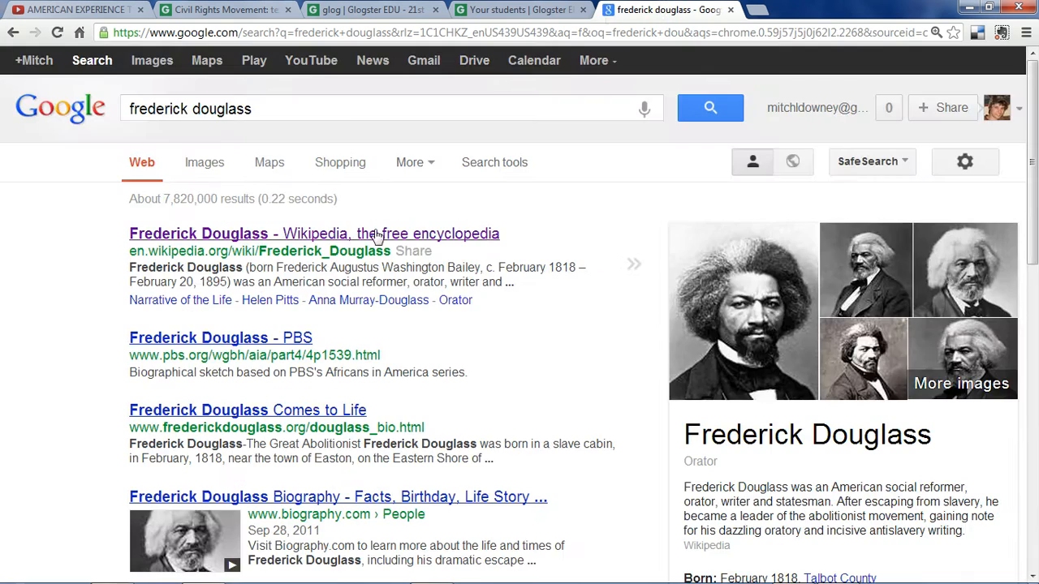
click(203, 181)
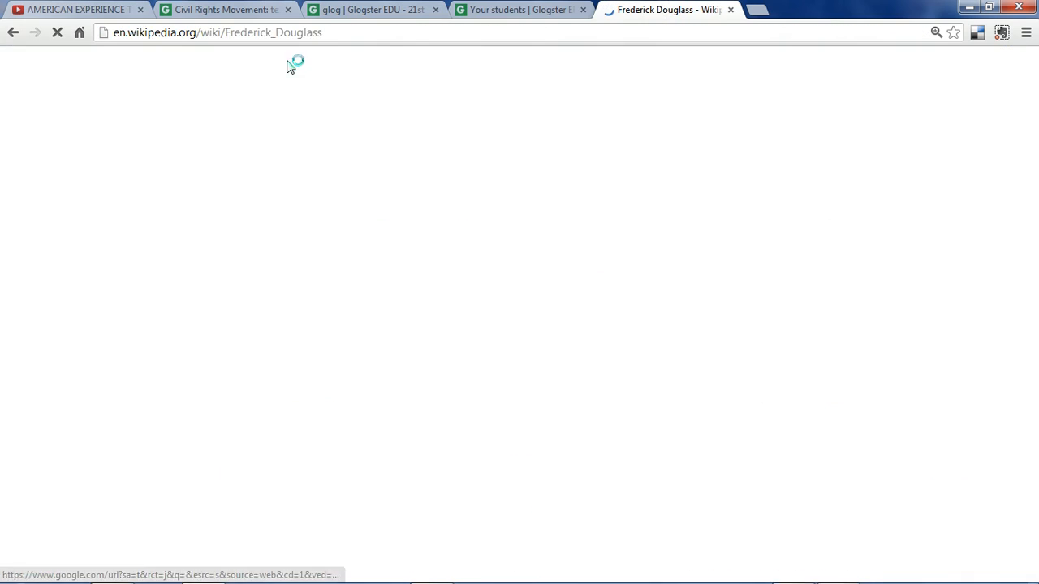
click(248, 33)
right_click(250, 34)
click(321, 81)
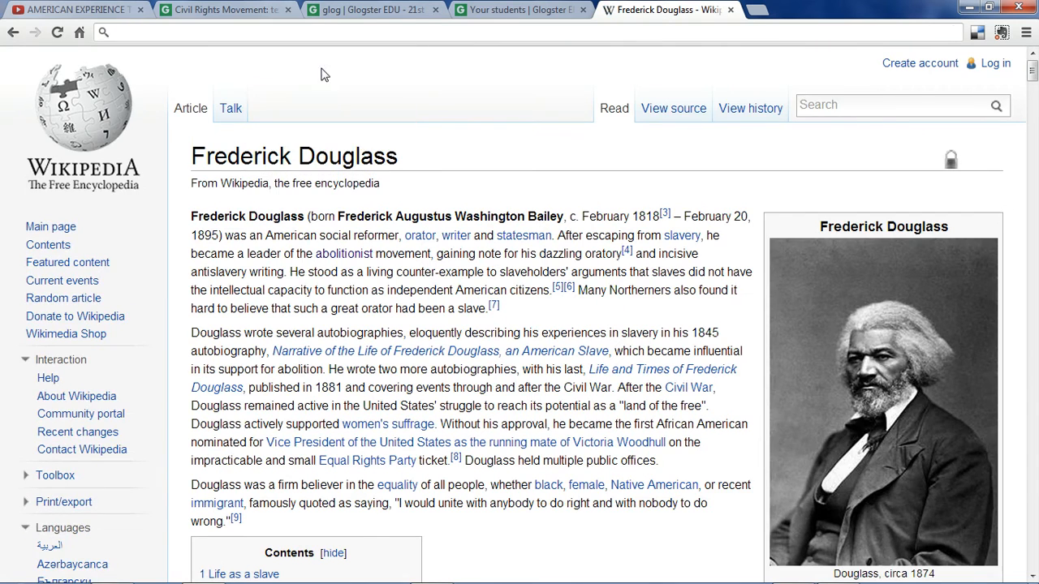
Paste the Wikipedia URL into the Douglass portrait's link field and apply it.
click(519, 9)
click(369, 10)
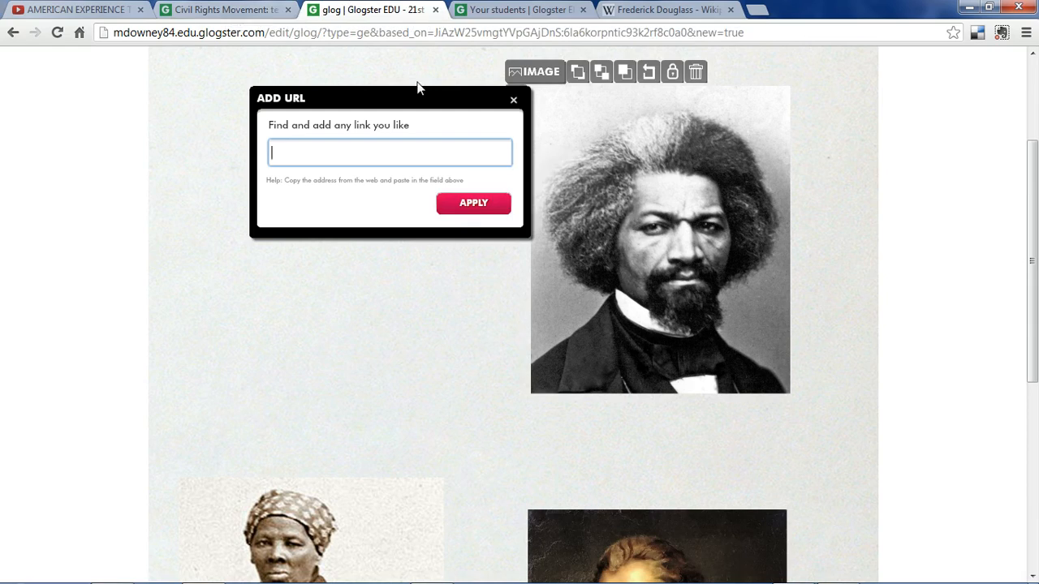
right_click(426, 155)
click(398, 157)
right_click(399, 157)
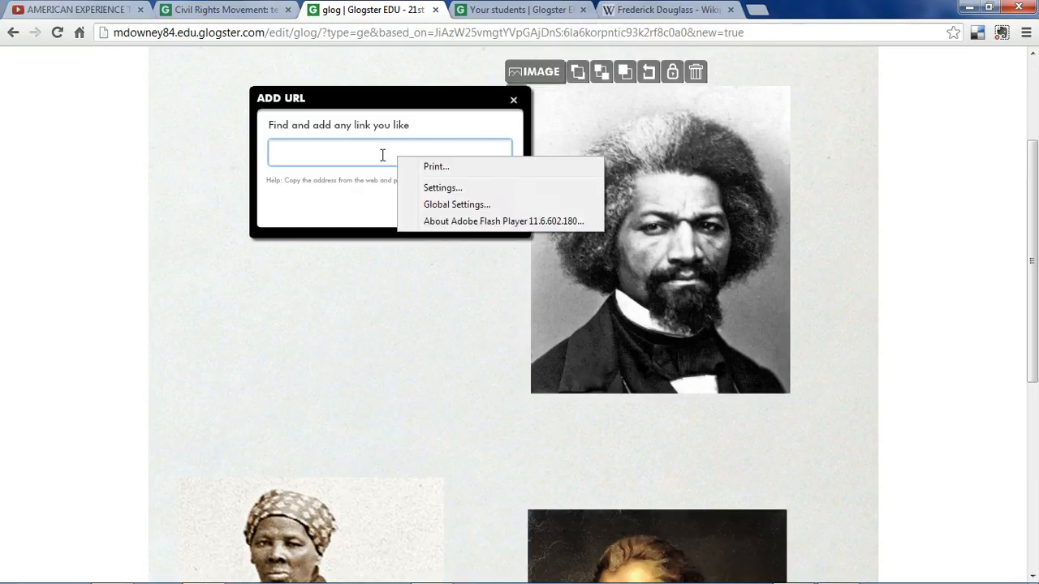
click(354, 155)
key(ctrl+v)
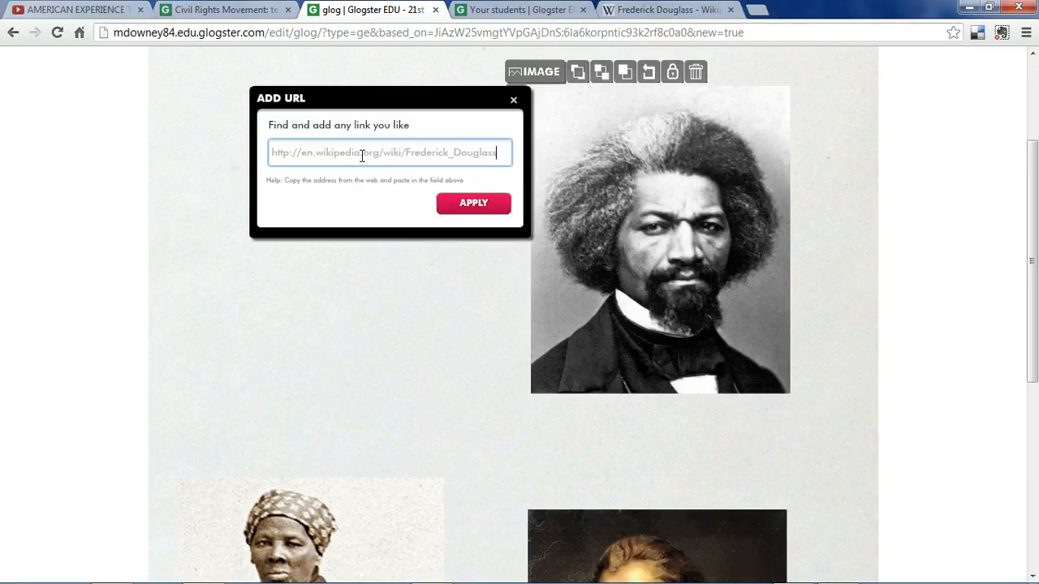
click(473, 203)
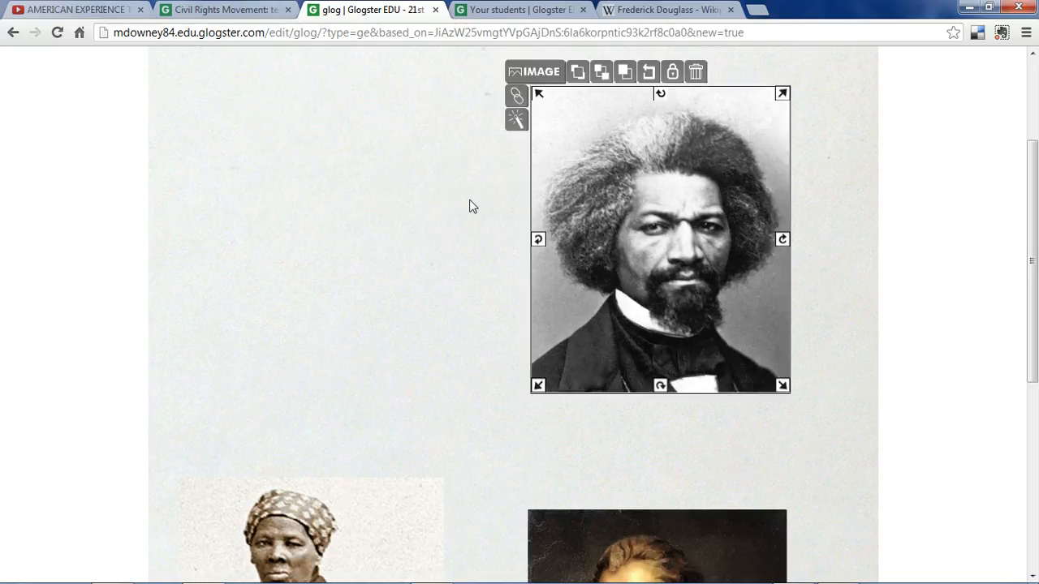
Select the Harriet Tubman portrait and start adding its link.
scroll(473, 206, down, 4)
click(360, 295)
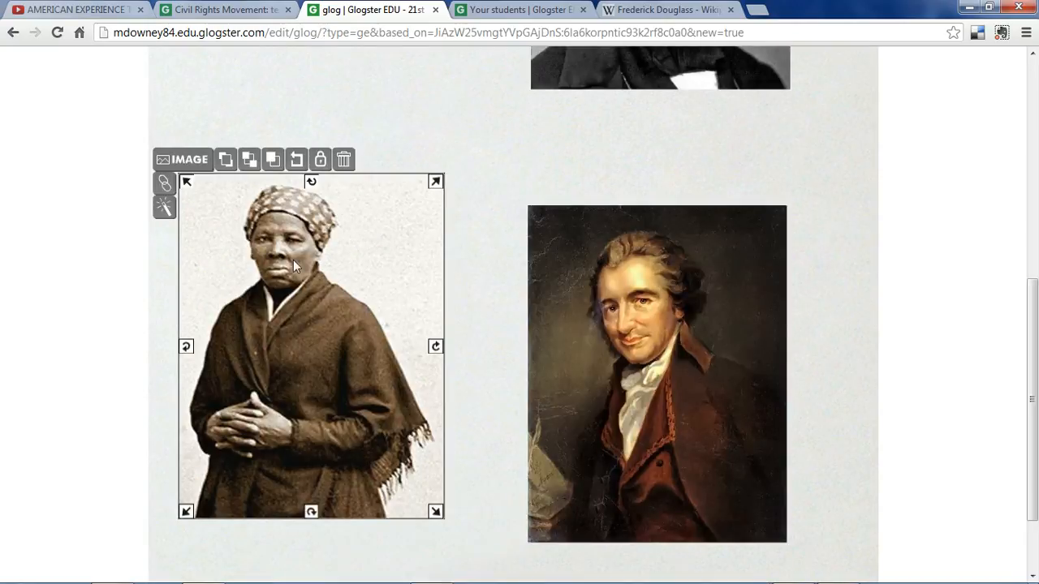
click(165, 189)
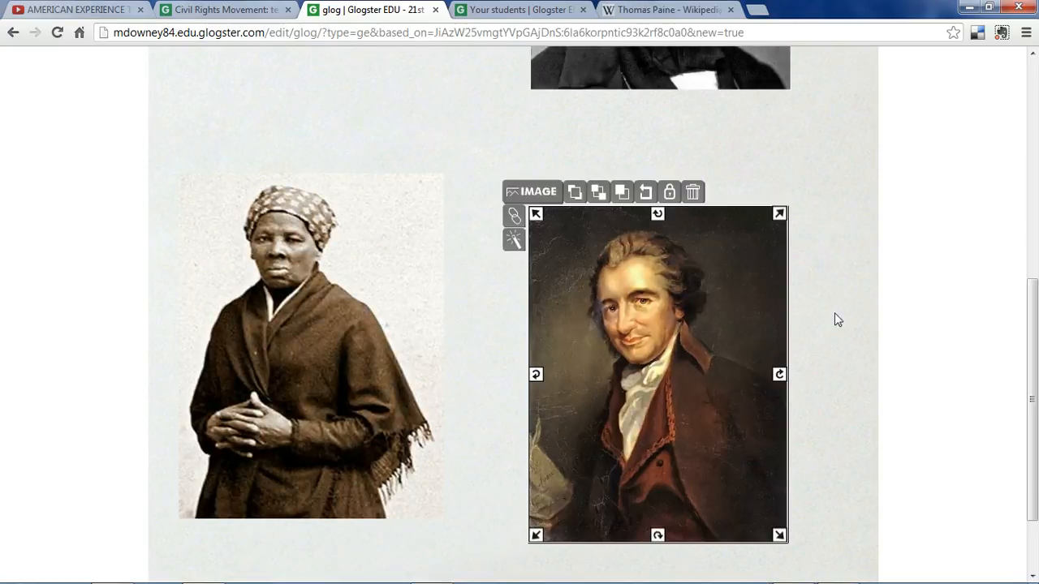
scroll(847, 271, up, 6)
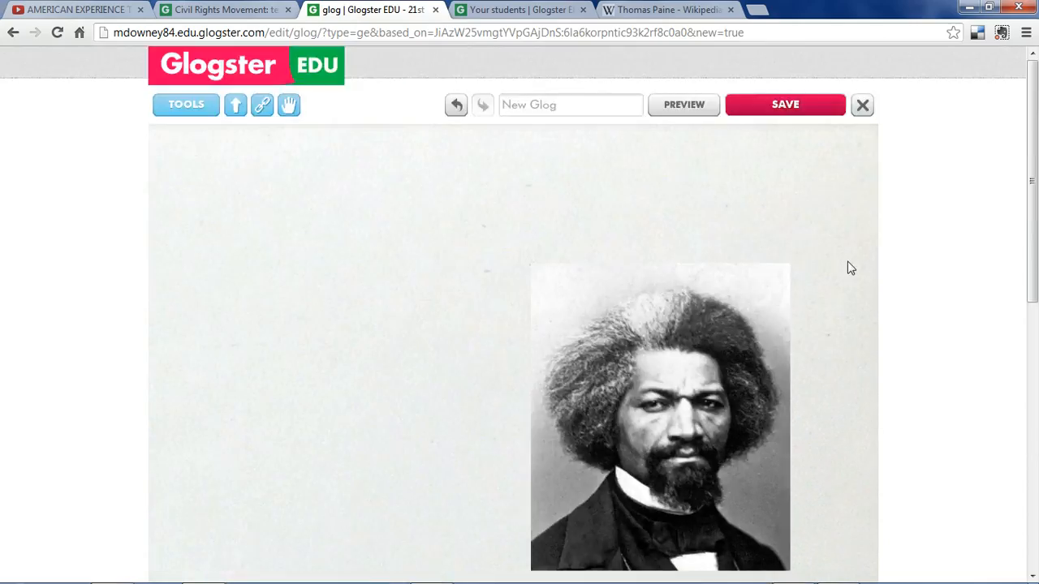
Preview the glog and test the Douglass portrait's link.
click(687, 114)
scroll(913, 223, down, 3)
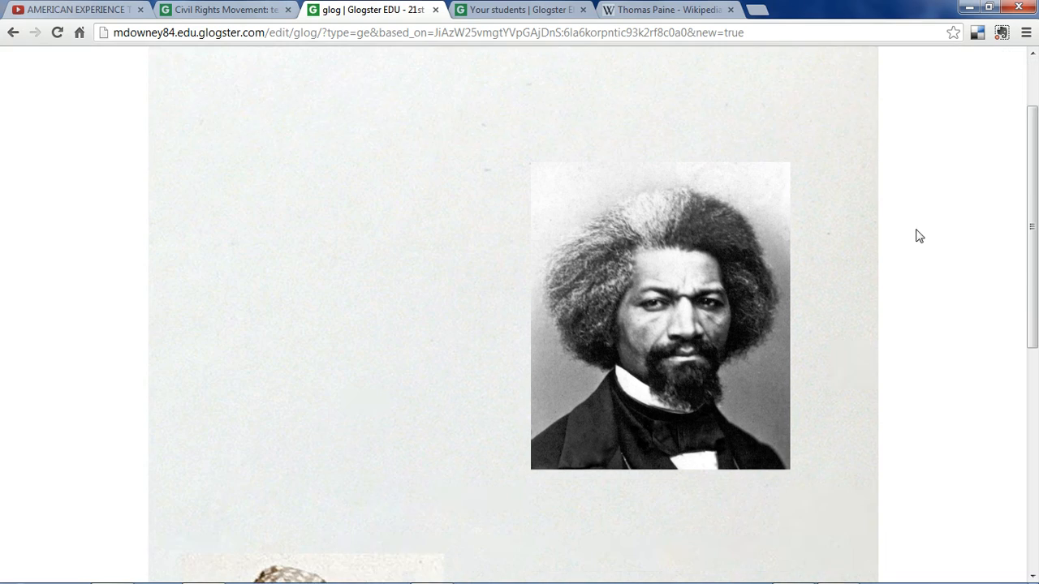
click(608, 216)
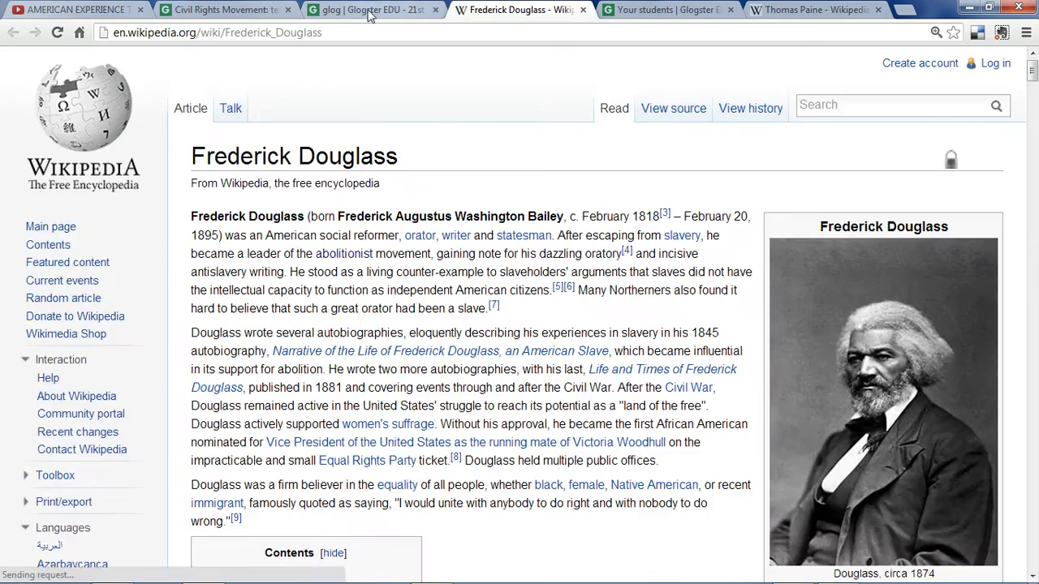
click(367, 15)
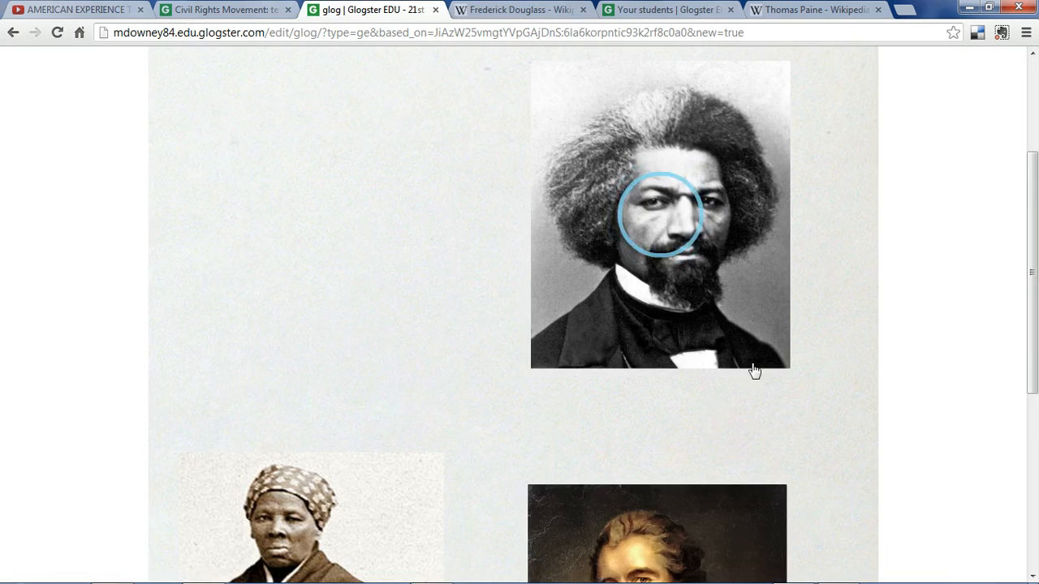
scroll(730, 446, down, 3)
Open the Paine and Tubman articles from the glog and check each article tab.
click(660, 426)
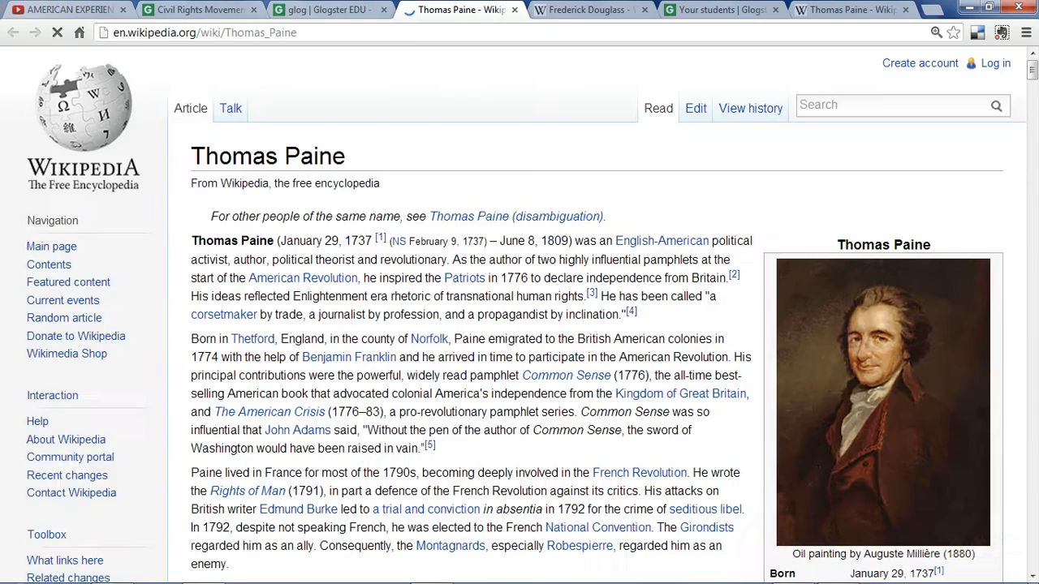
click(325, 12)
click(333, 385)
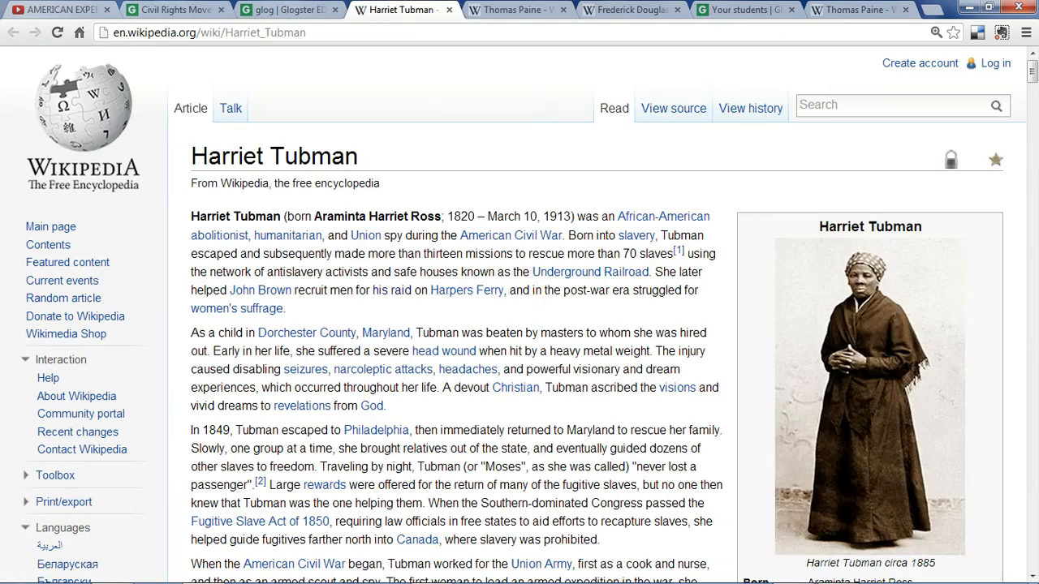
click(490, 13)
click(618, 14)
click(513, 10)
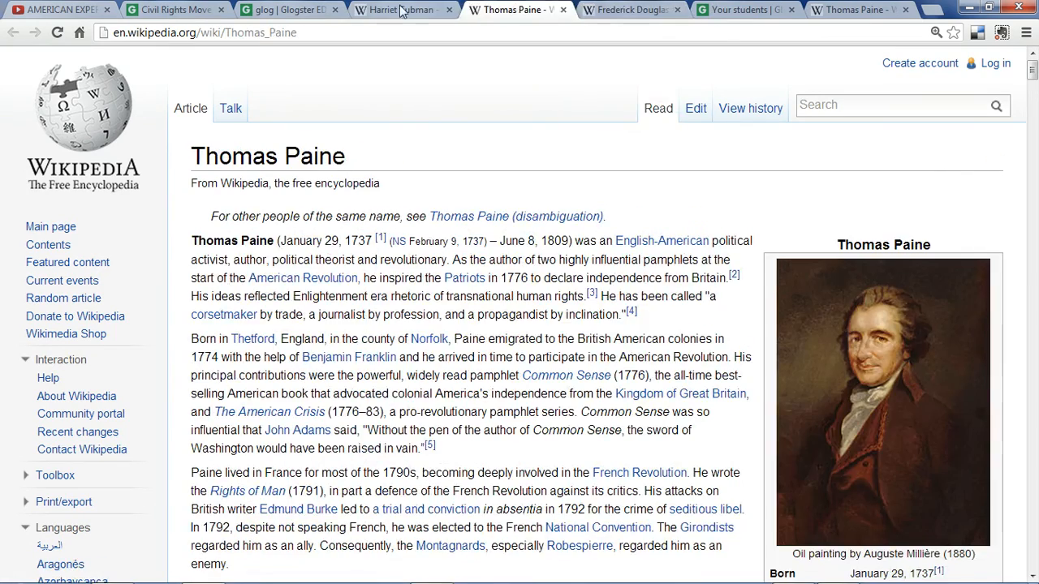
click(404, 10)
Close the Tubman, Paine and Douglass article tabs and return the glog to editing.
click(448, 10)
click(449, 10)
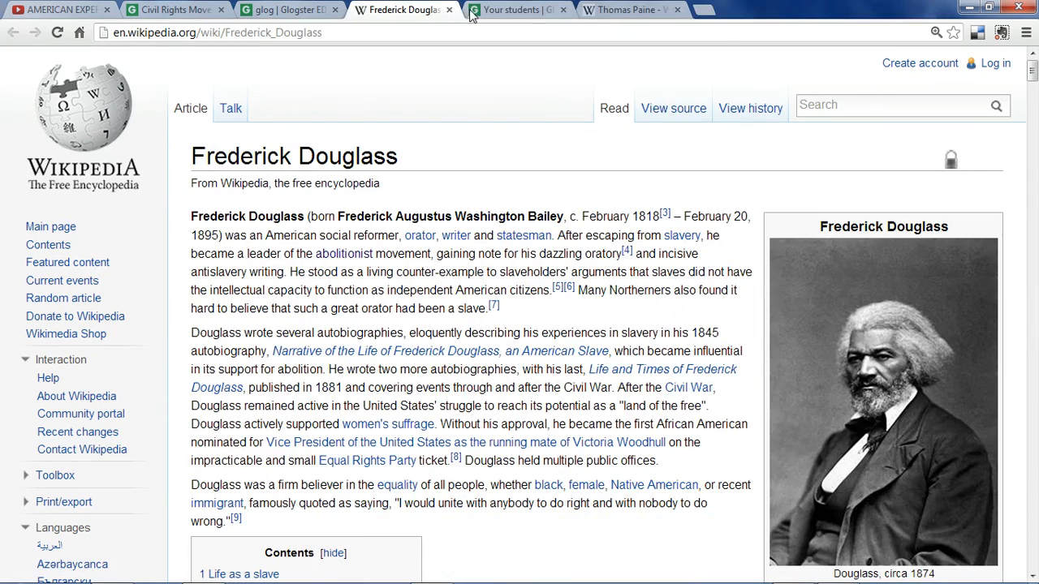
click(449, 10)
click(314, 13)
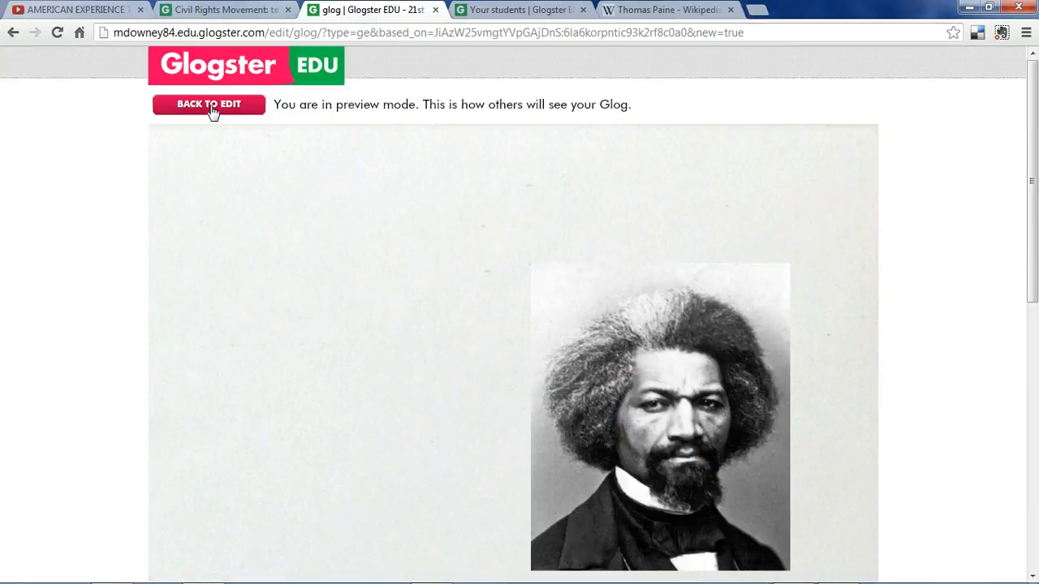
click(212, 111)
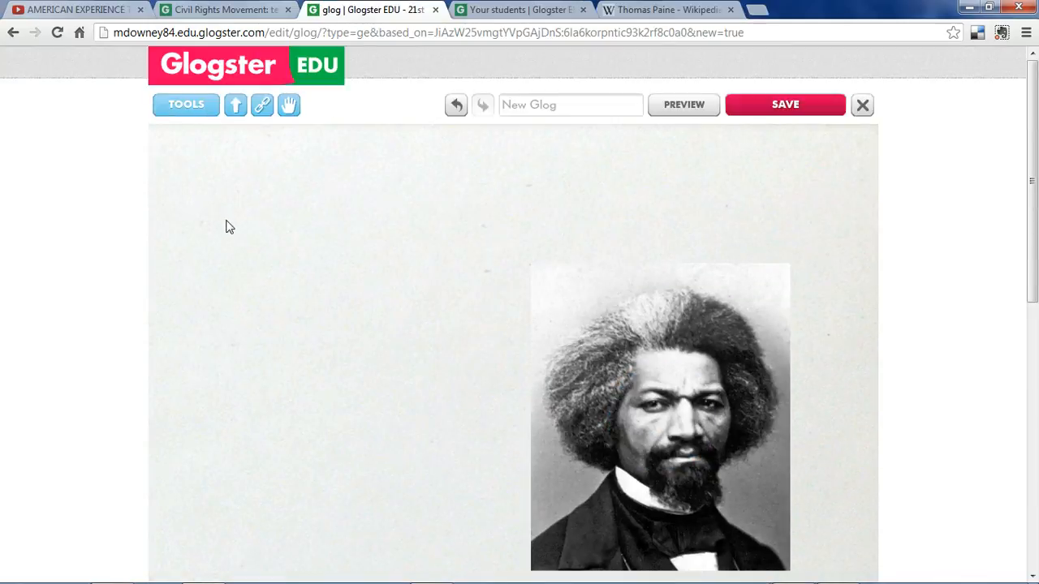
Set the glog wall to an aged yellow paper texture from the Papers gallery.
click(174, 113)
click(336, 148)
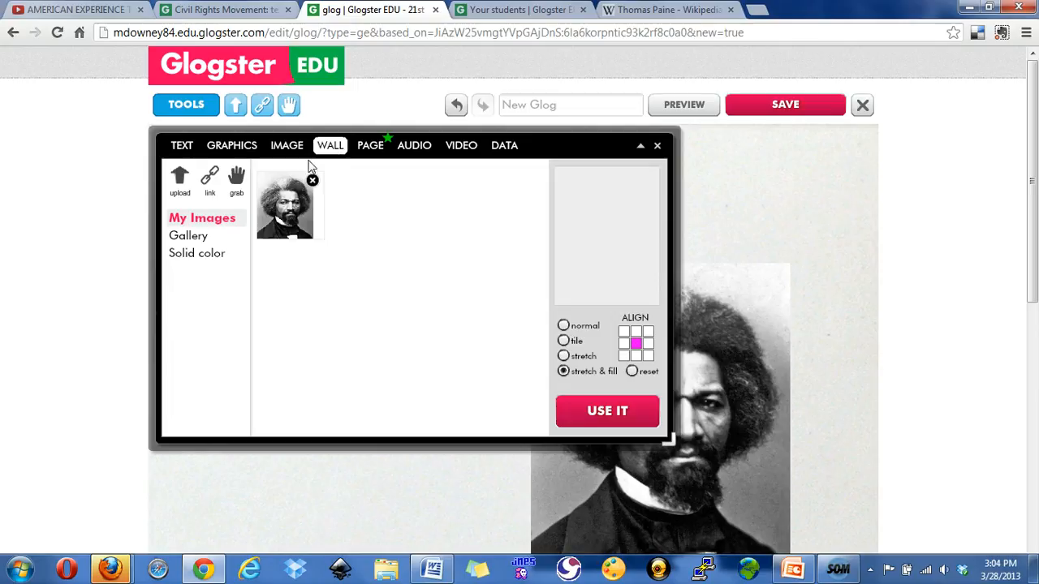
click(193, 237)
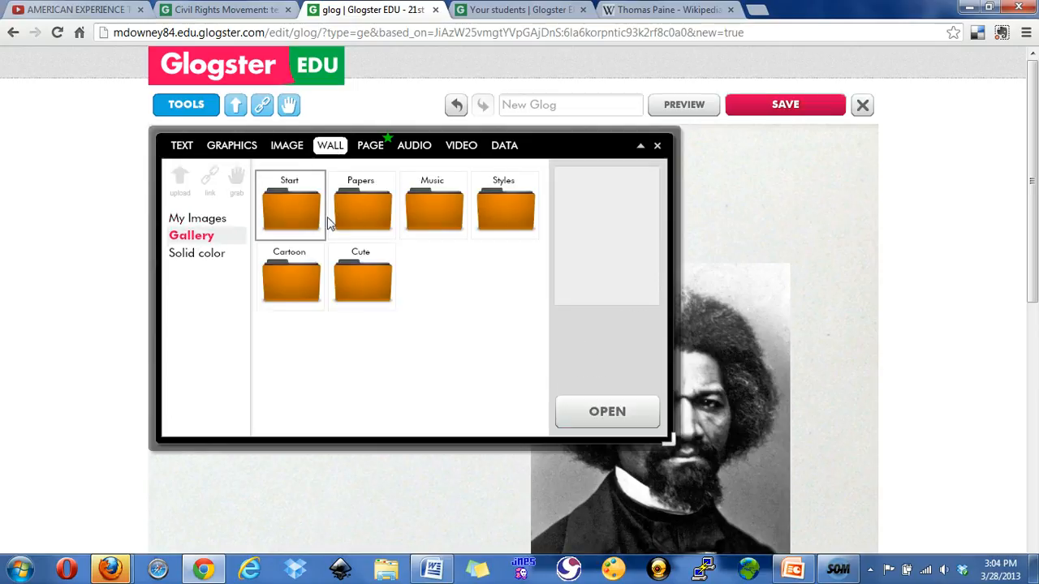
double_click(354, 216)
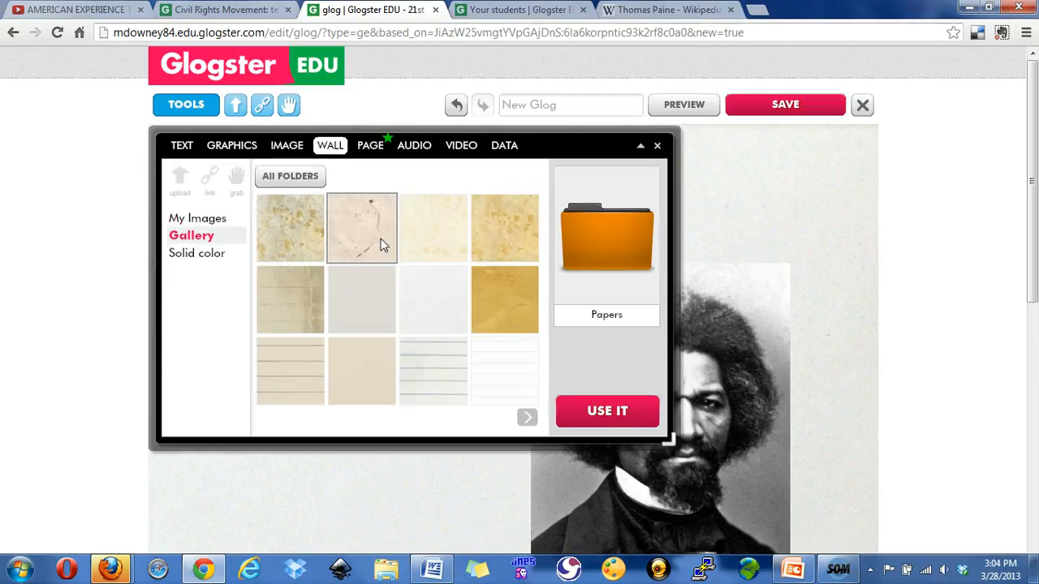
click(510, 247)
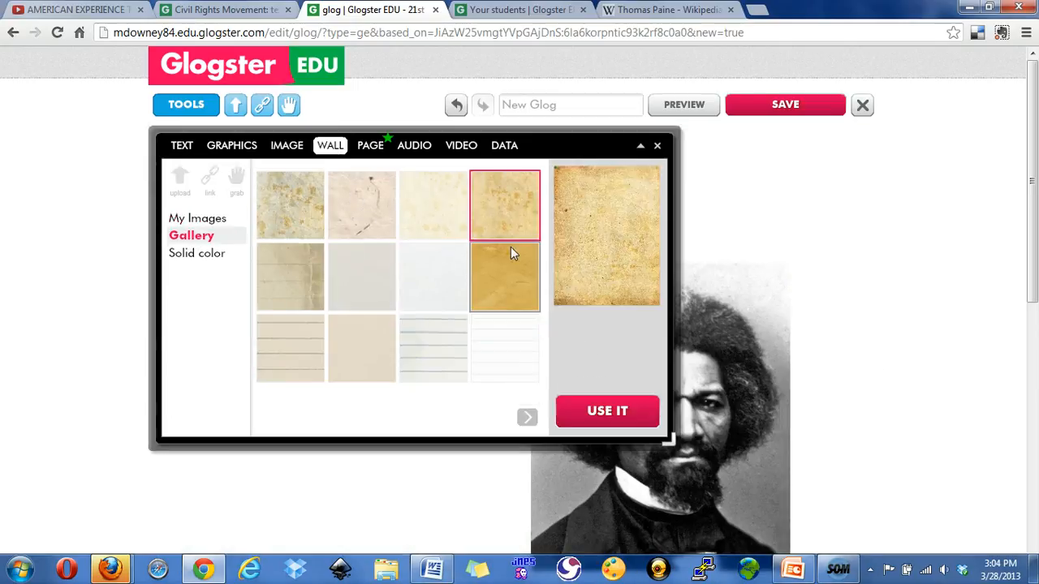
click(599, 401)
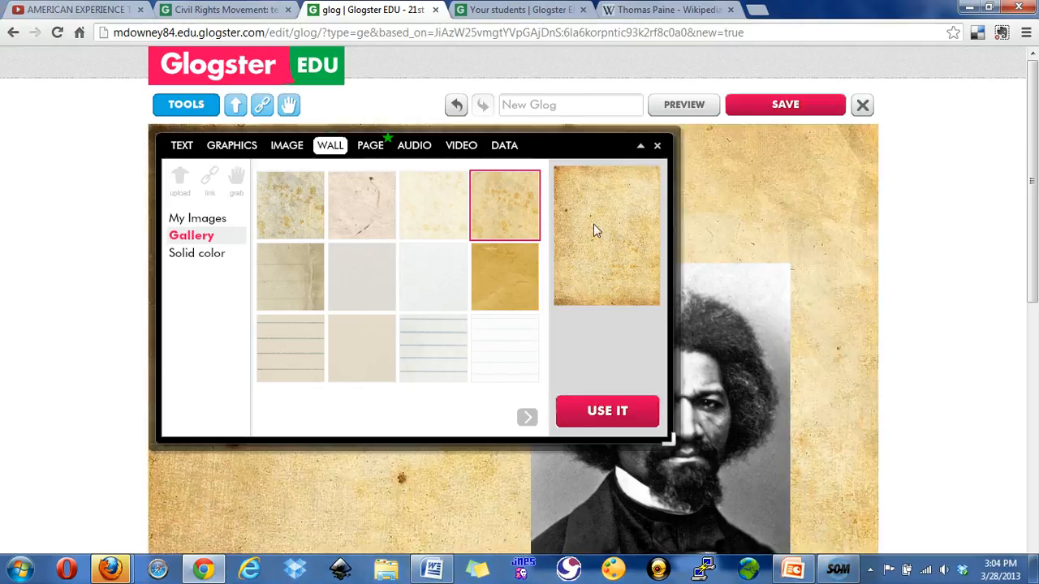
Make the page background a solid black colour.
click(370, 150)
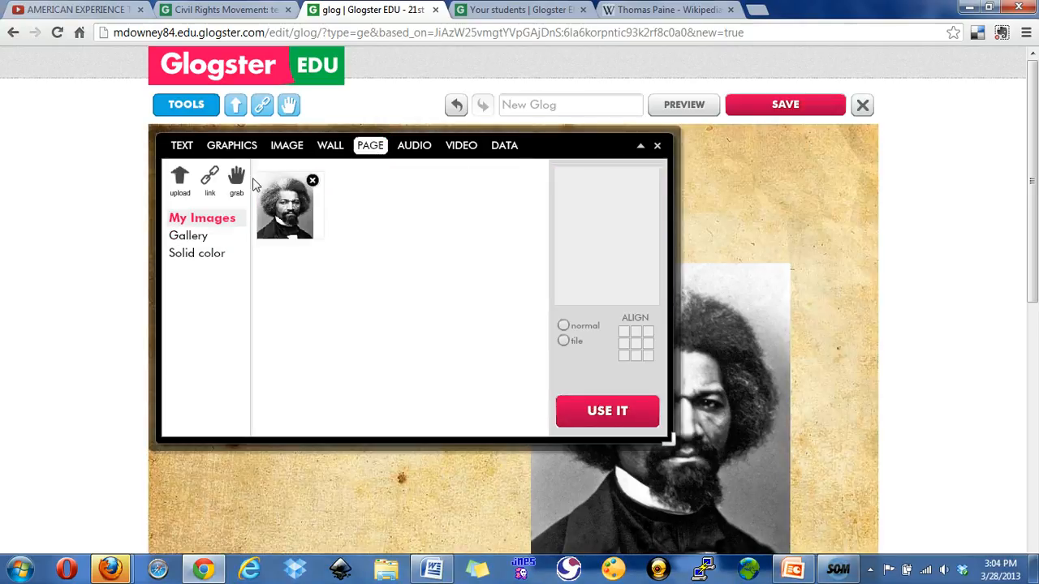
click(243, 248)
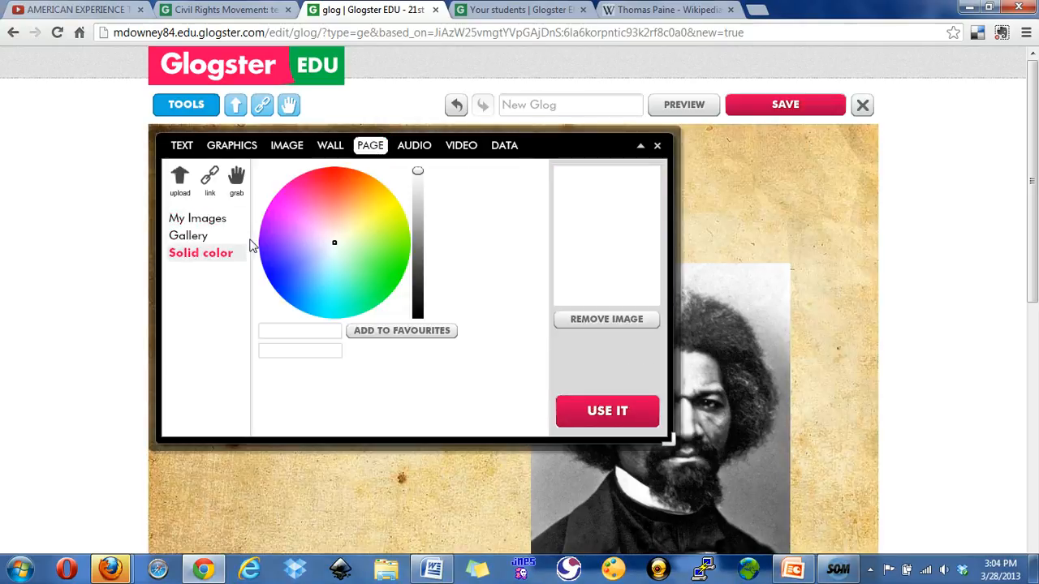
drag(417, 170, 417, 314)
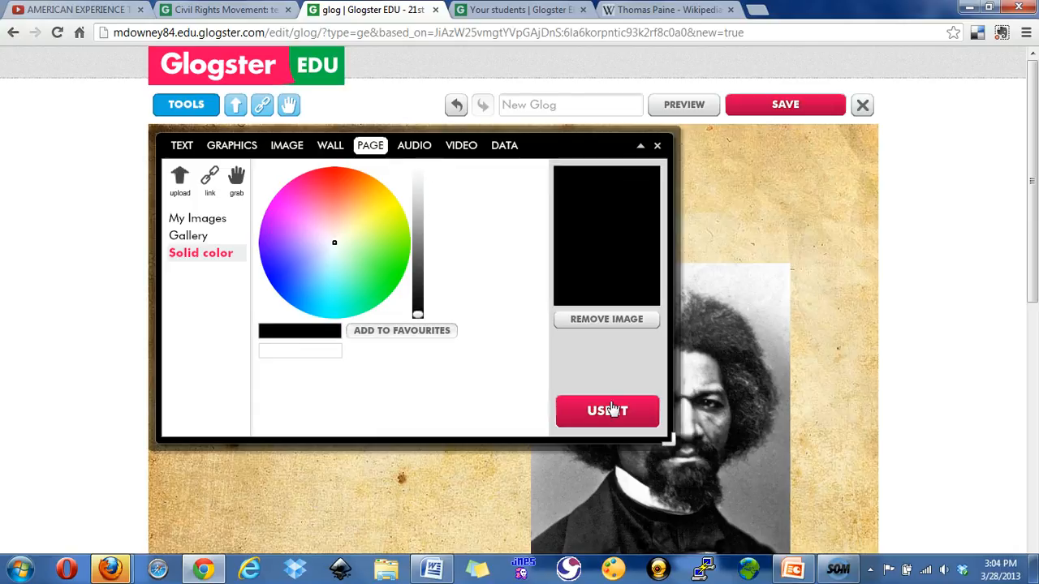
click(635, 419)
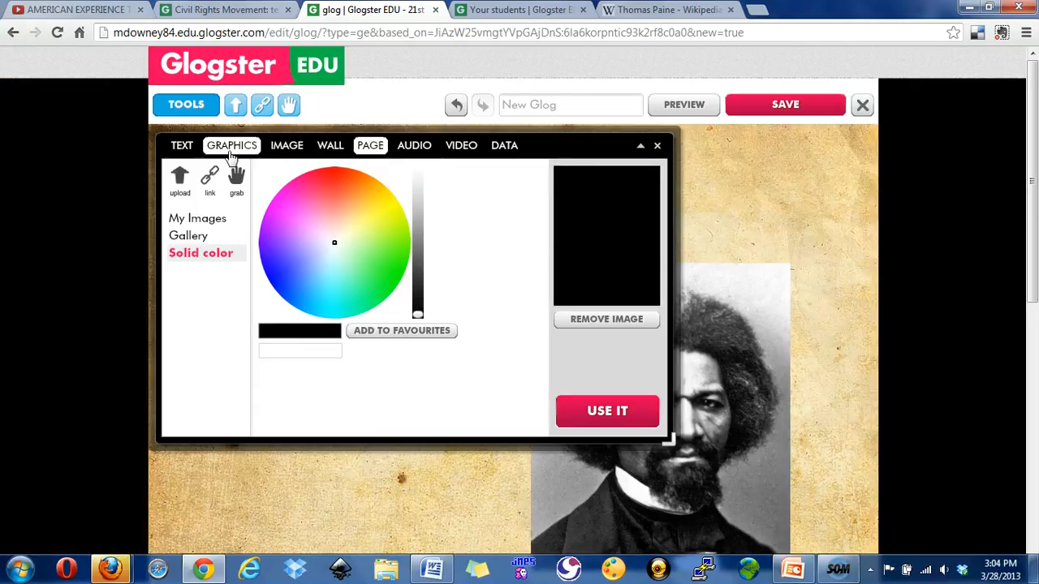
click(657, 146)
scroll(910, 214, down, 5)
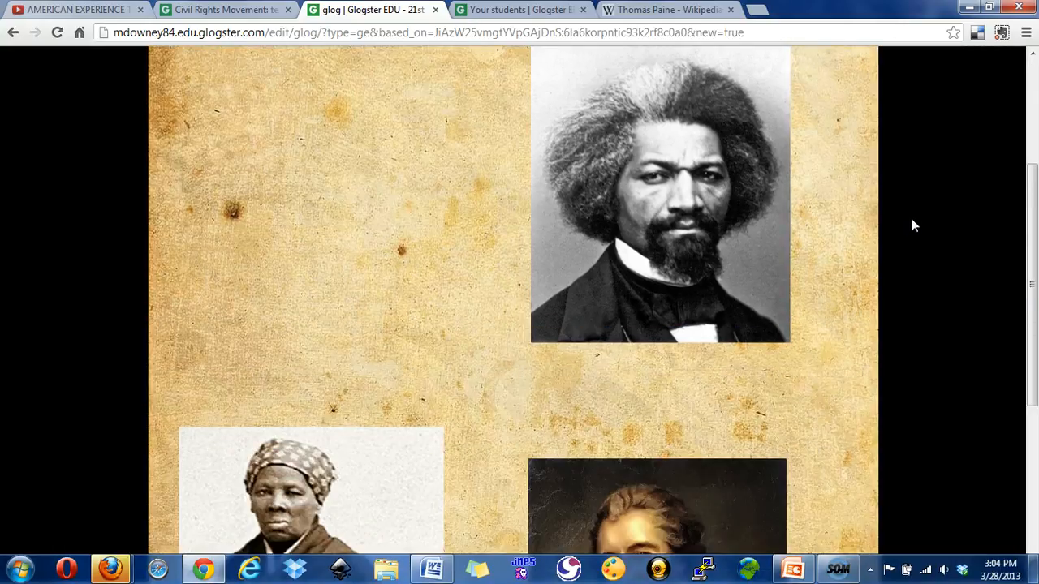
Add tan speech bubbles and drag them to the portrait's upper right and lower part.
scroll(908, 242, up, 5)
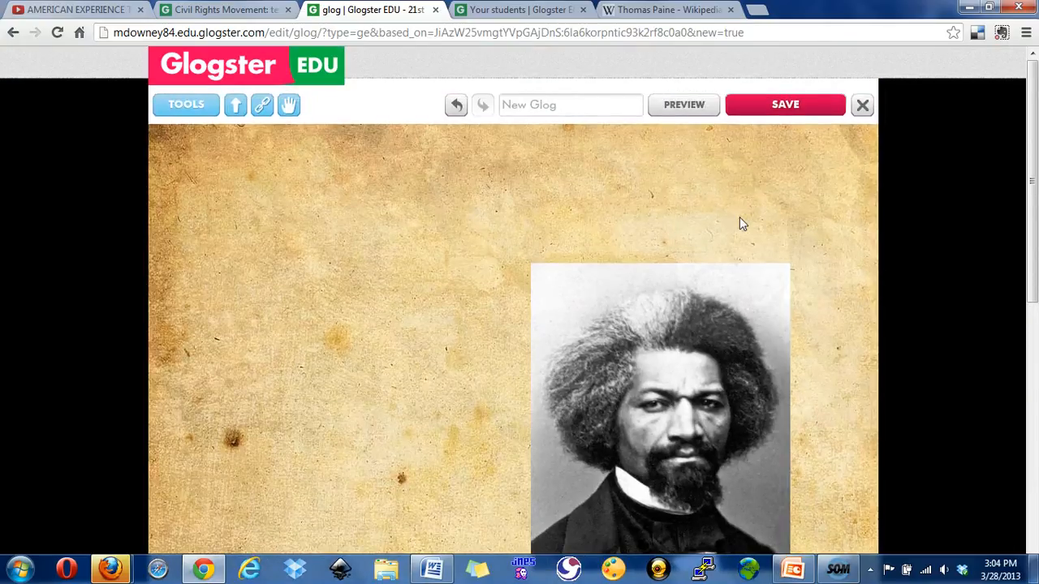
click(186, 104)
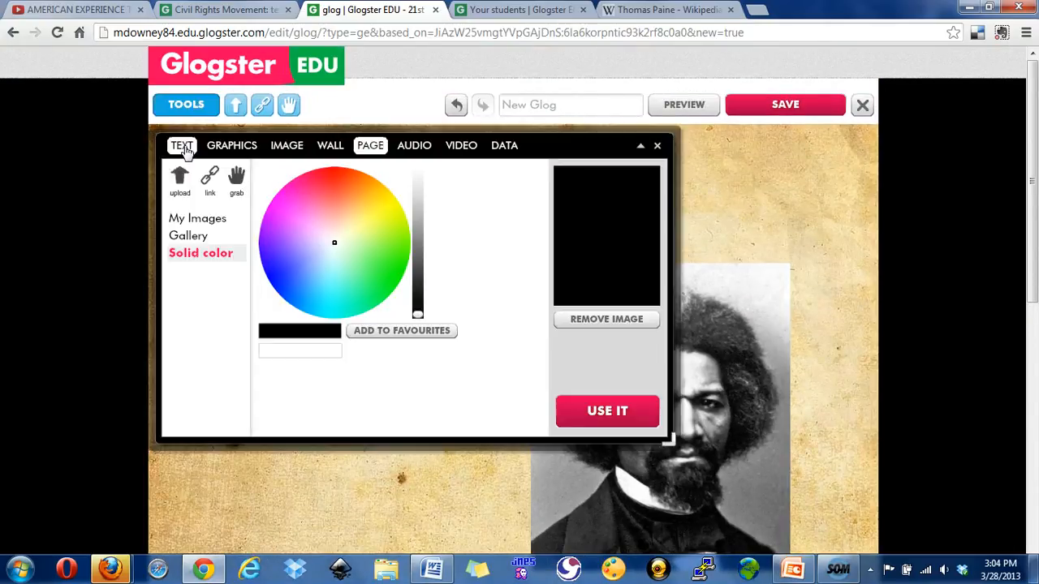
click(184, 148)
click(358, 282)
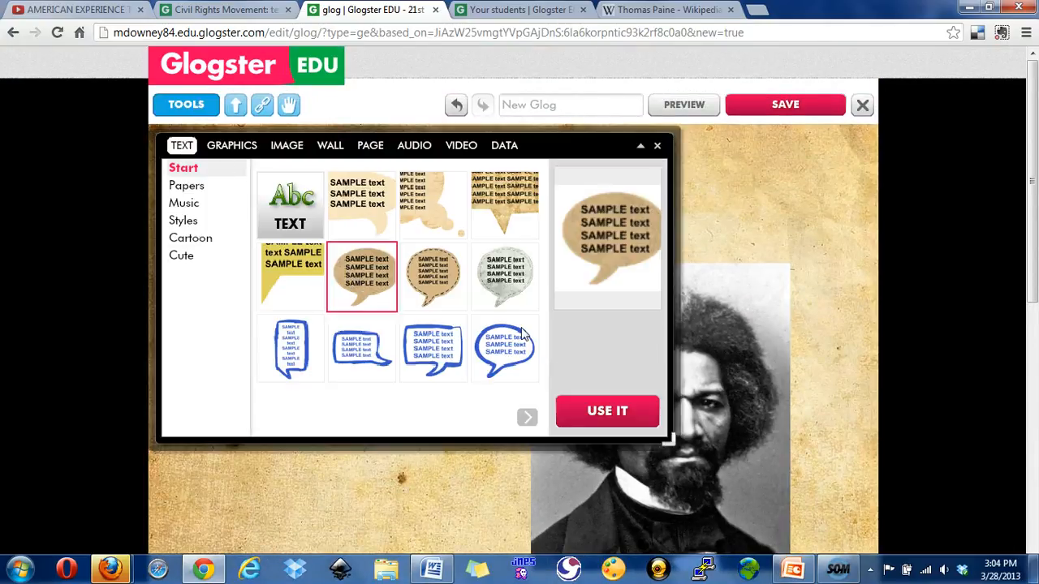
click(596, 422)
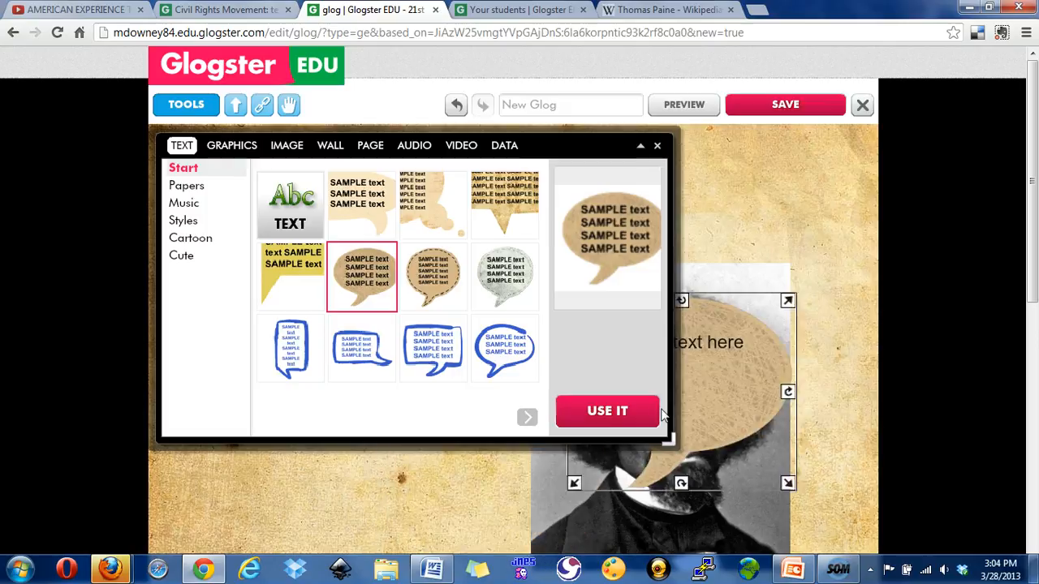
drag(697, 376, 783, 269)
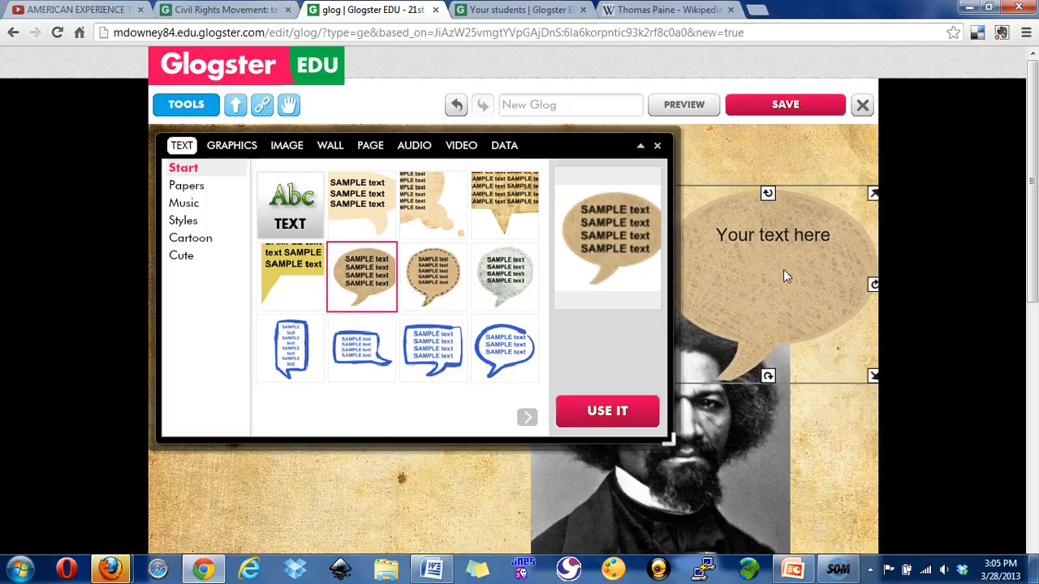
double_click(383, 278)
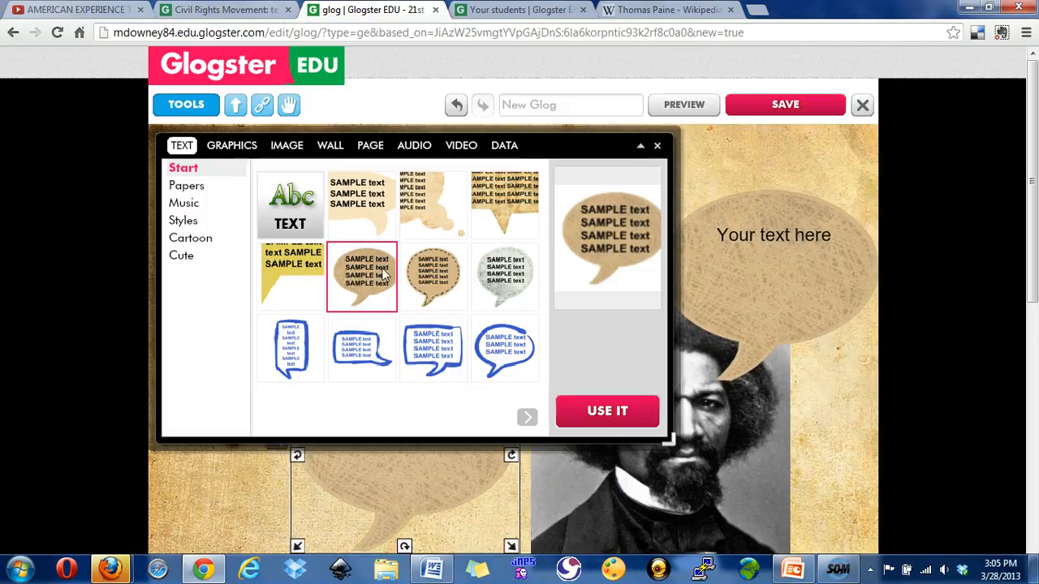
drag(385, 487, 604, 431)
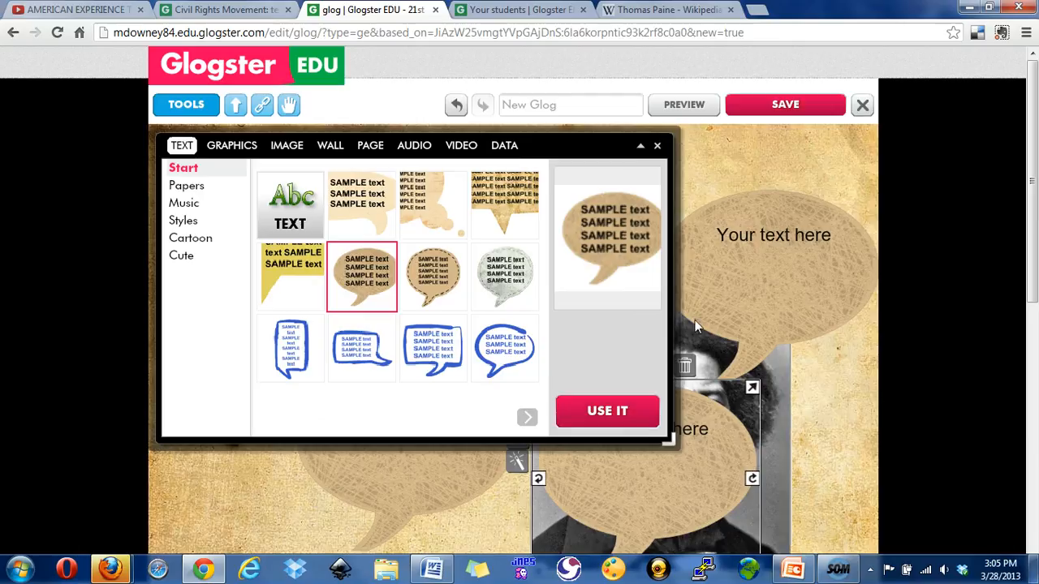
click(658, 145)
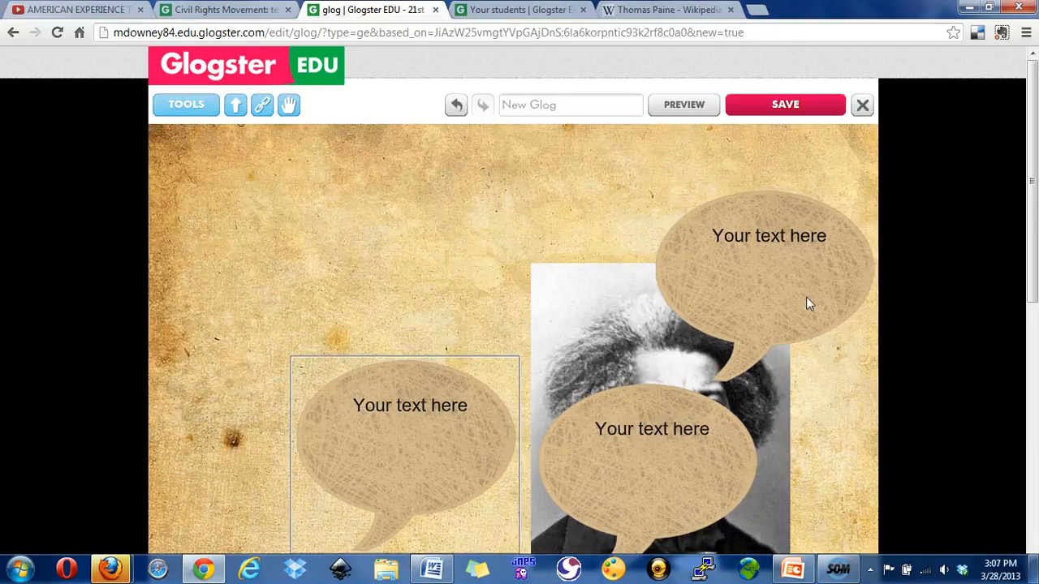
Paste a quote into the top-right bubble with FLEXI on; move 'The World is my country' lower.
click(786, 285)
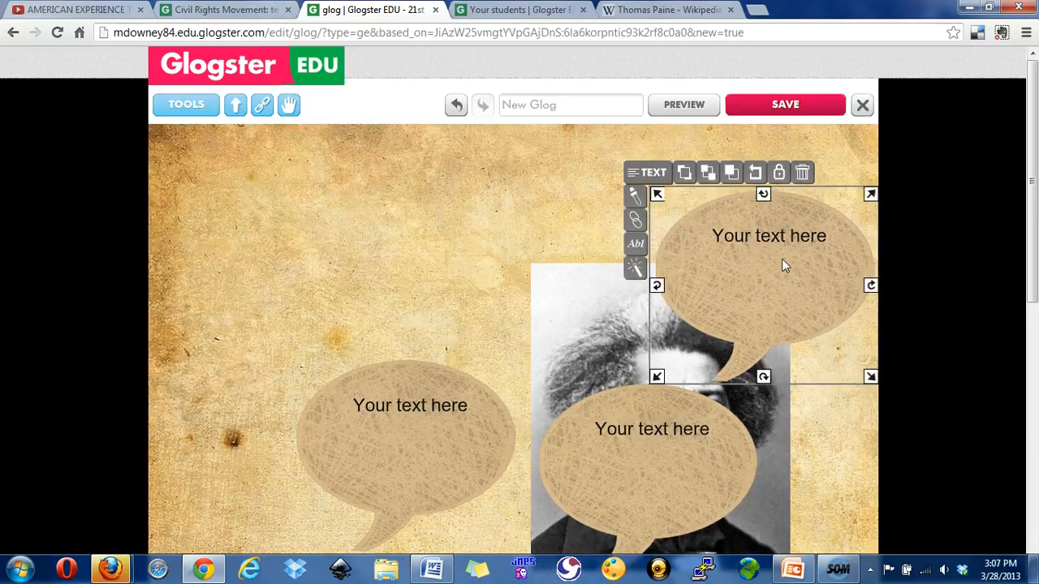
double_click(783, 264)
drag(829, 235, 645, 239)
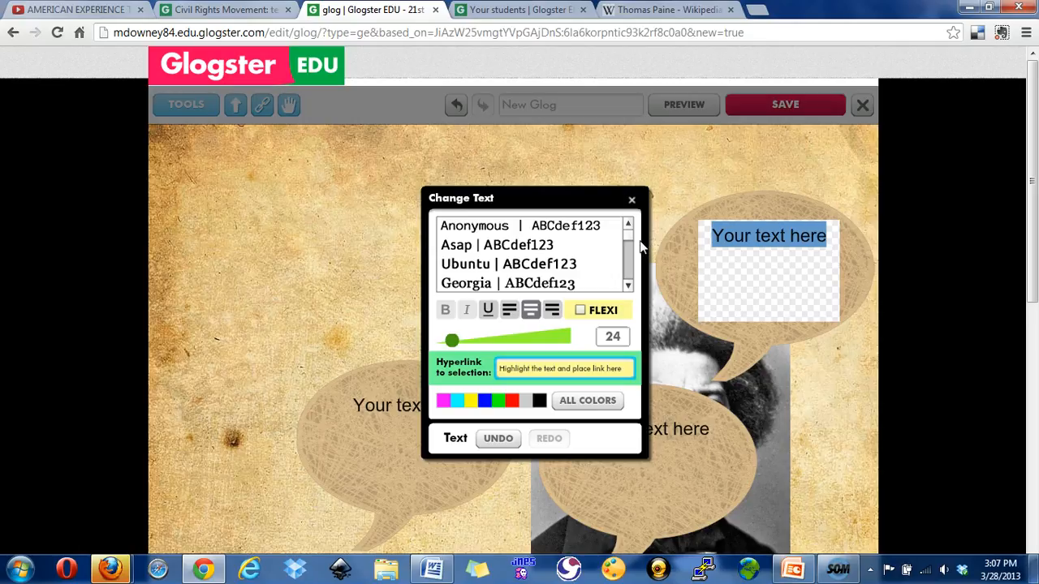
key(ctrl+v)
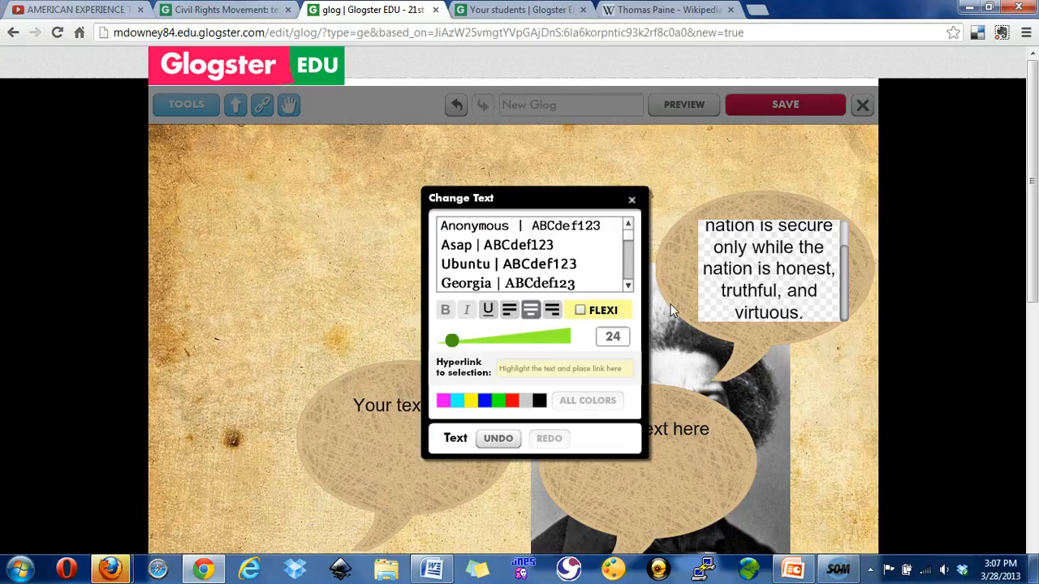
click(580, 310)
click(631, 199)
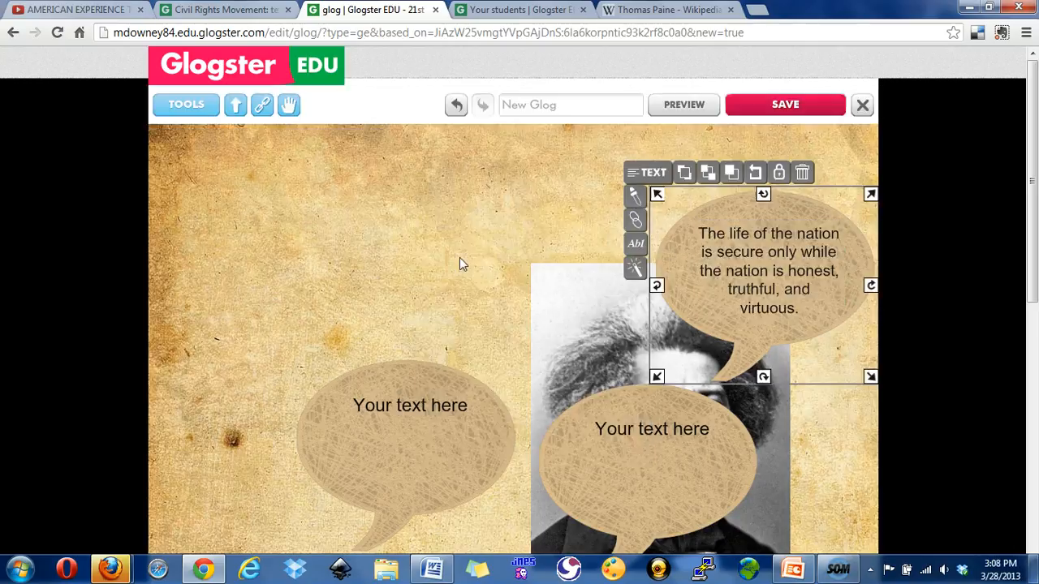
click(460, 264)
click(435, 414)
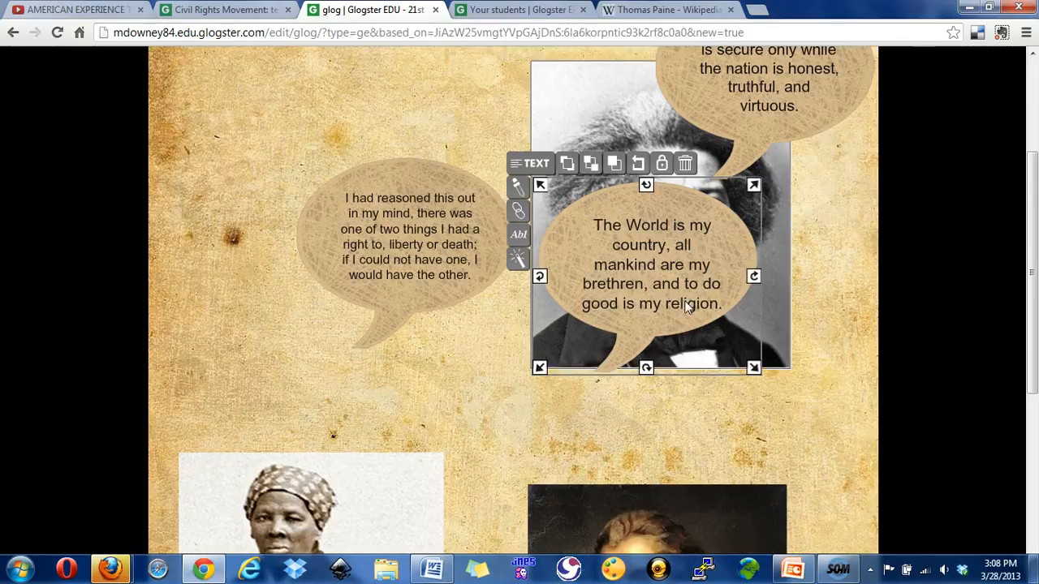
drag(628, 222, 741, 421)
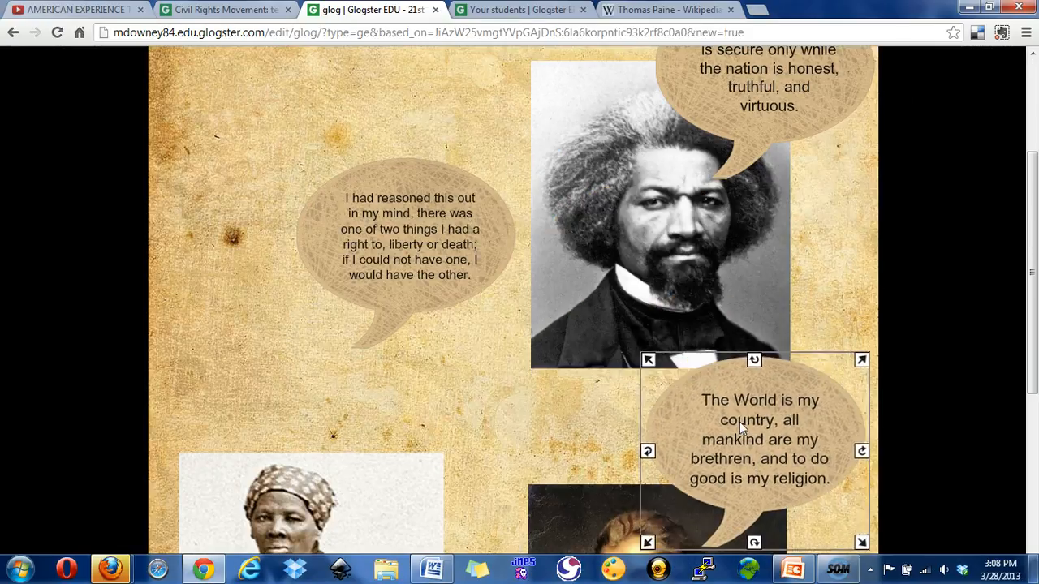